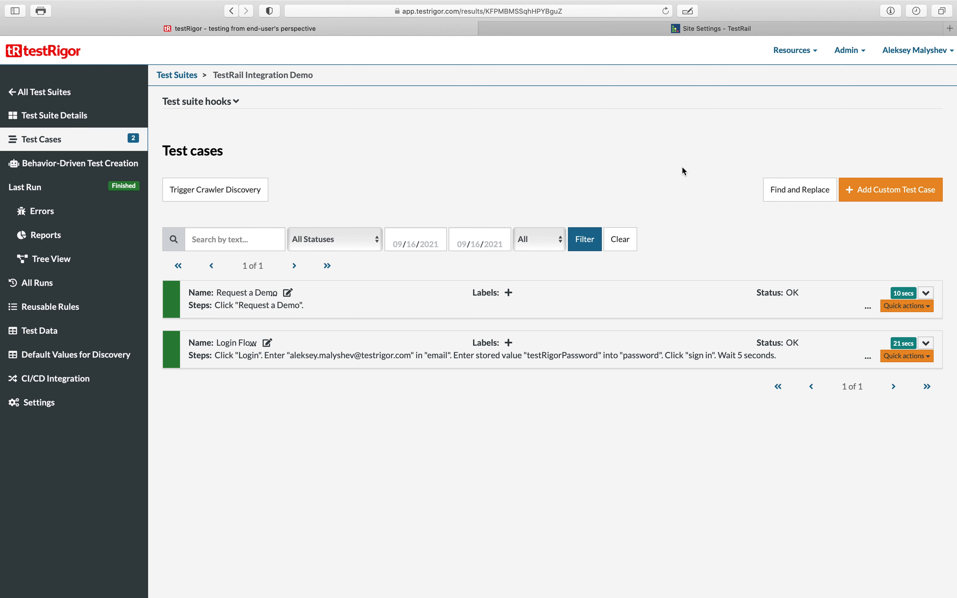
# - Open the test suite's Integrations settings and enable the TestRail integration
pyautogui.click(696, 31)
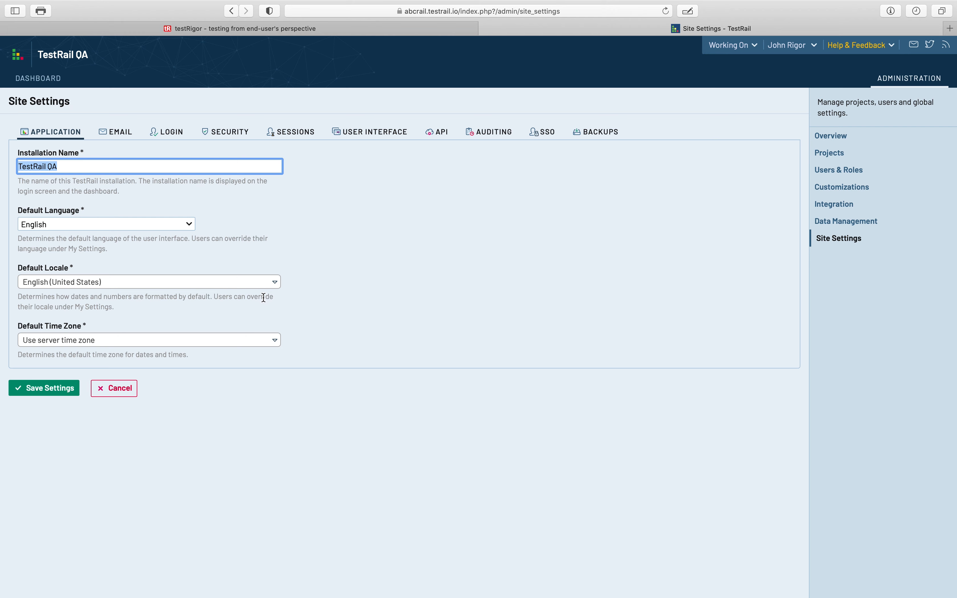
pyautogui.click(214, 28)
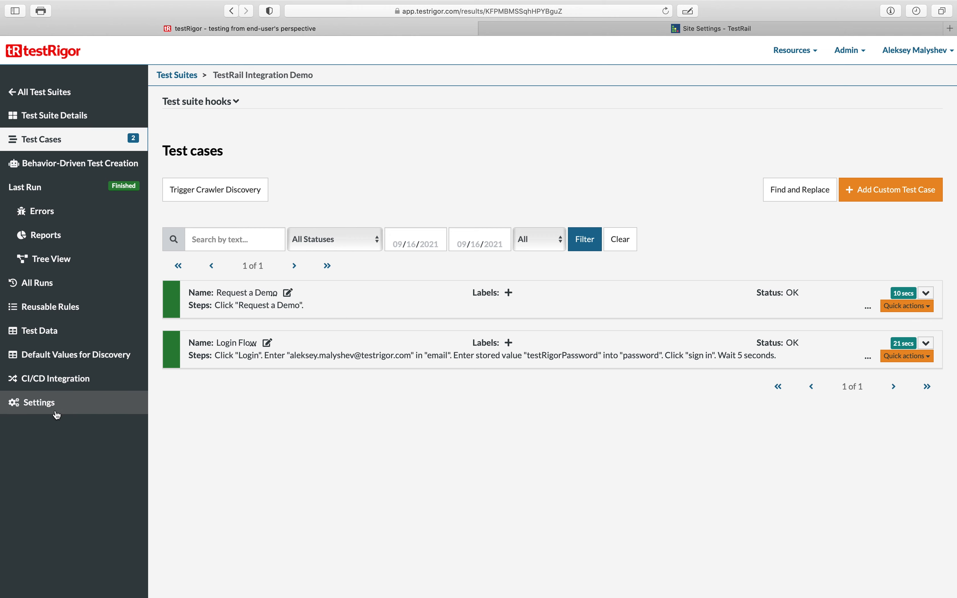
pyautogui.click(36, 409)
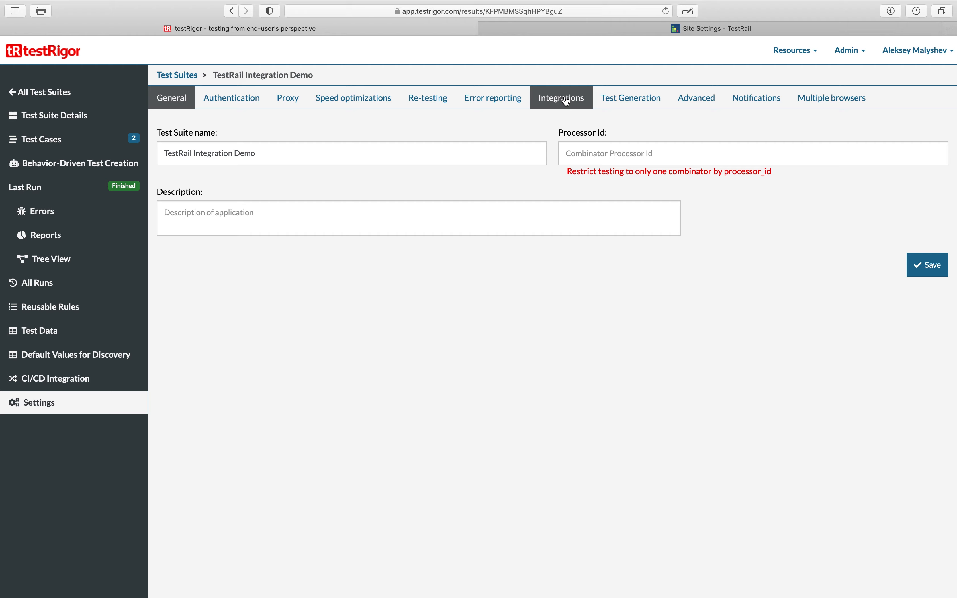
pyautogui.click(565, 98)
pyautogui.click(160, 253)
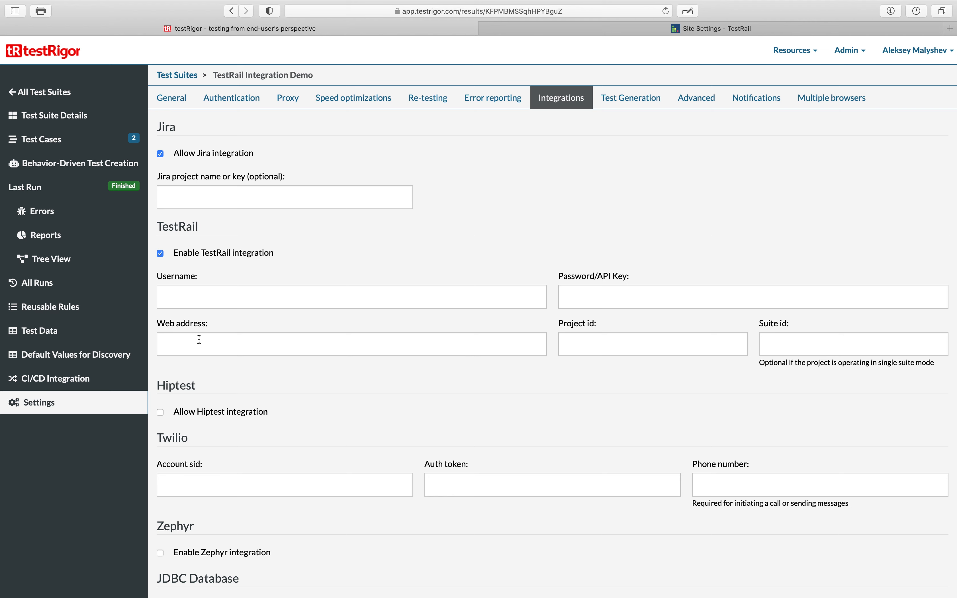
# - Copy the TestRail site's base address from the other tab and paste it as the Web address
pyautogui.click(787, 346)
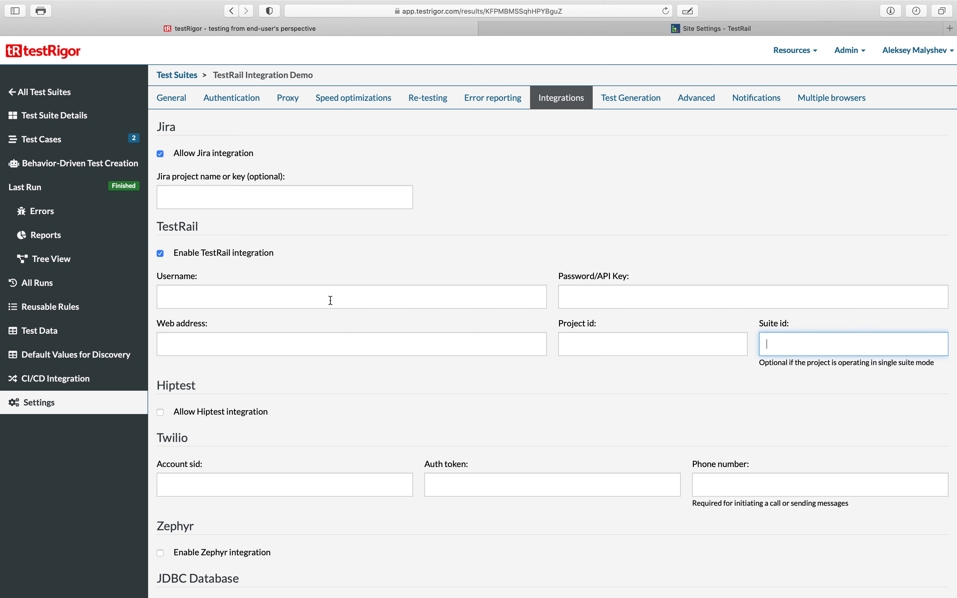
pyautogui.click(267, 344)
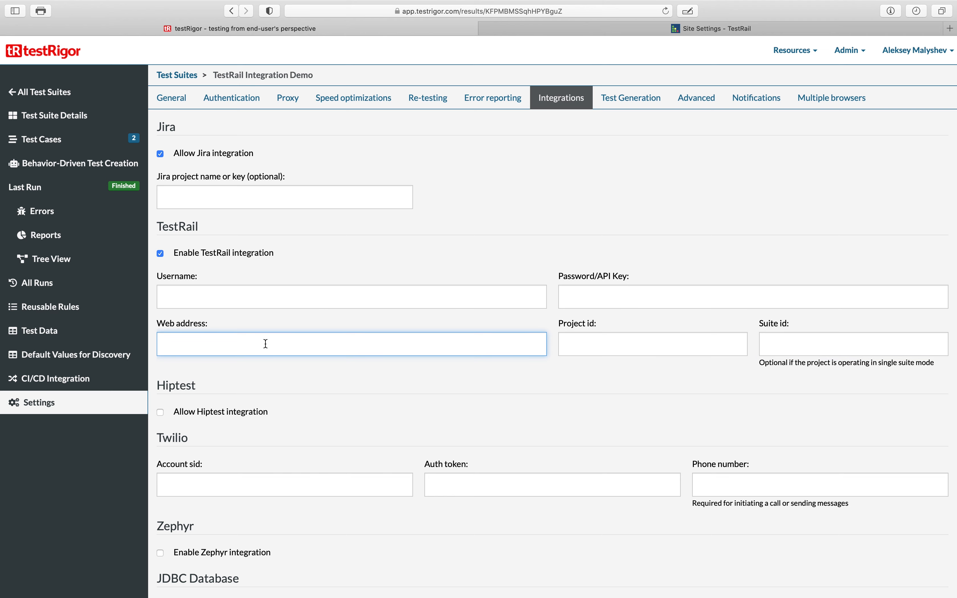
pyautogui.moveTo(699, 28)
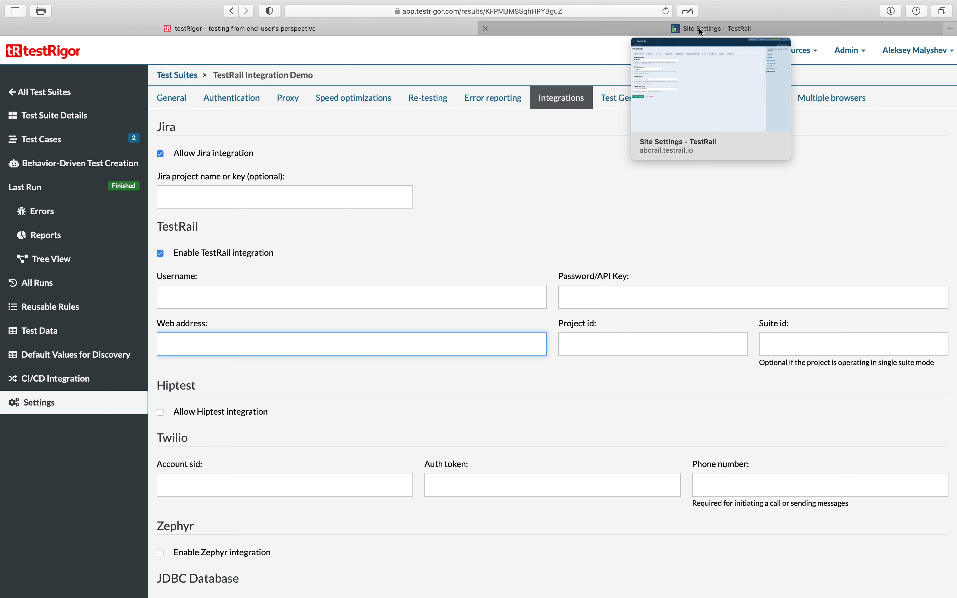
pyautogui.click(727, 28)
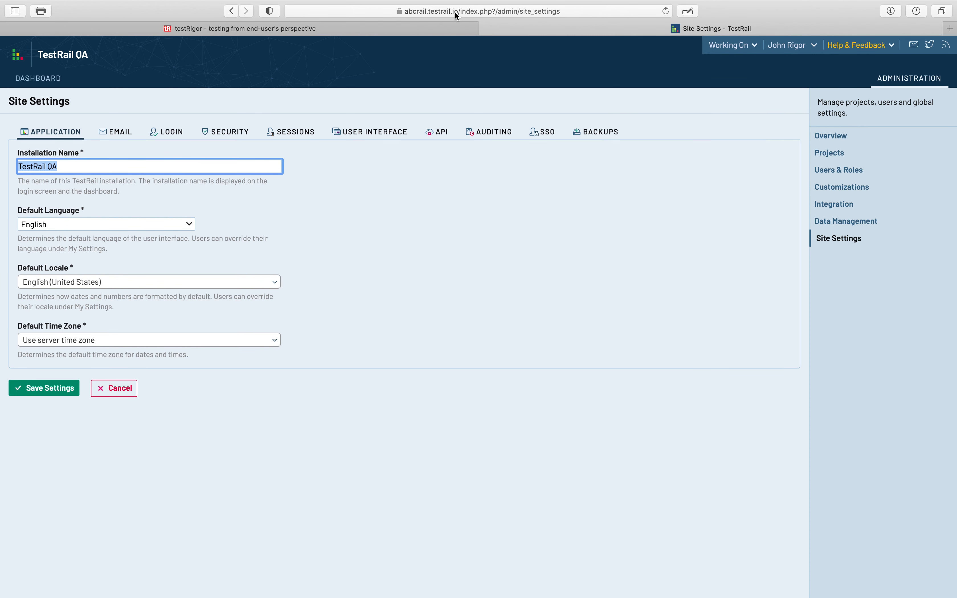
pyautogui.click(402, 11)
pyautogui.moveTo(376, 11); pyautogui.dragTo(249, 11)
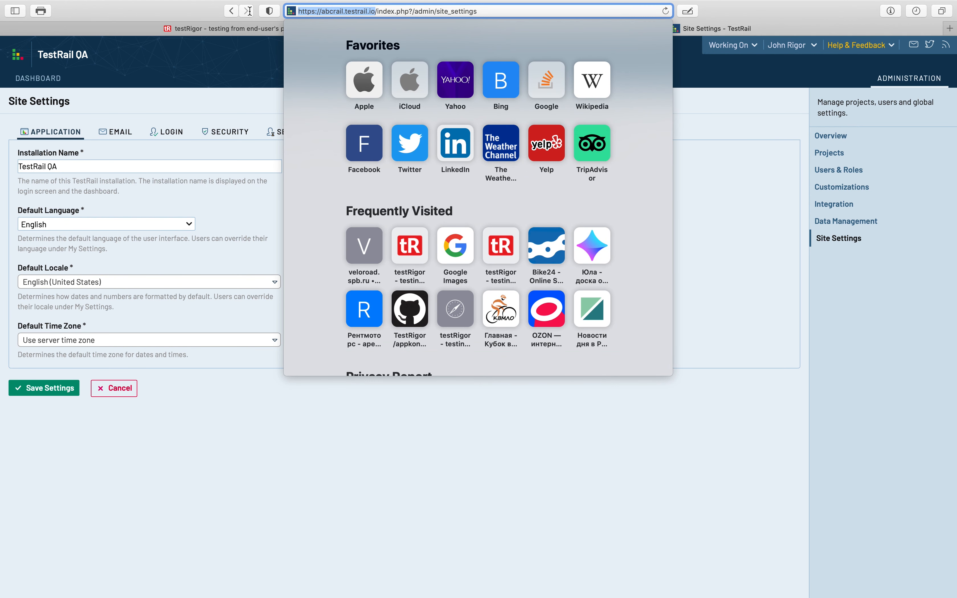
pyautogui.rightClick(334, 13)
pyautogui.click(364, 26)
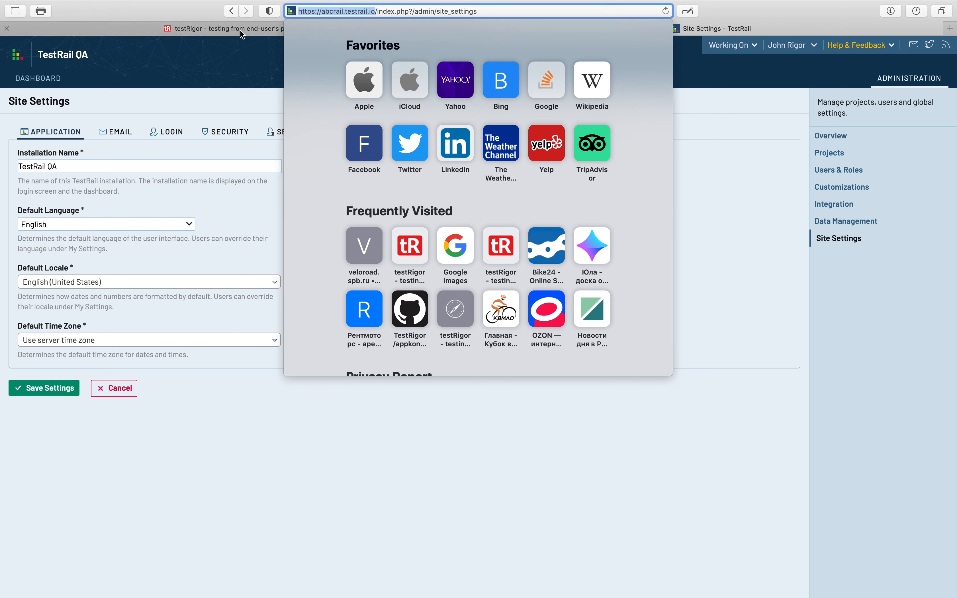
pyautogui.click(240, 29)
pyautogui.rightClick(234, 337)
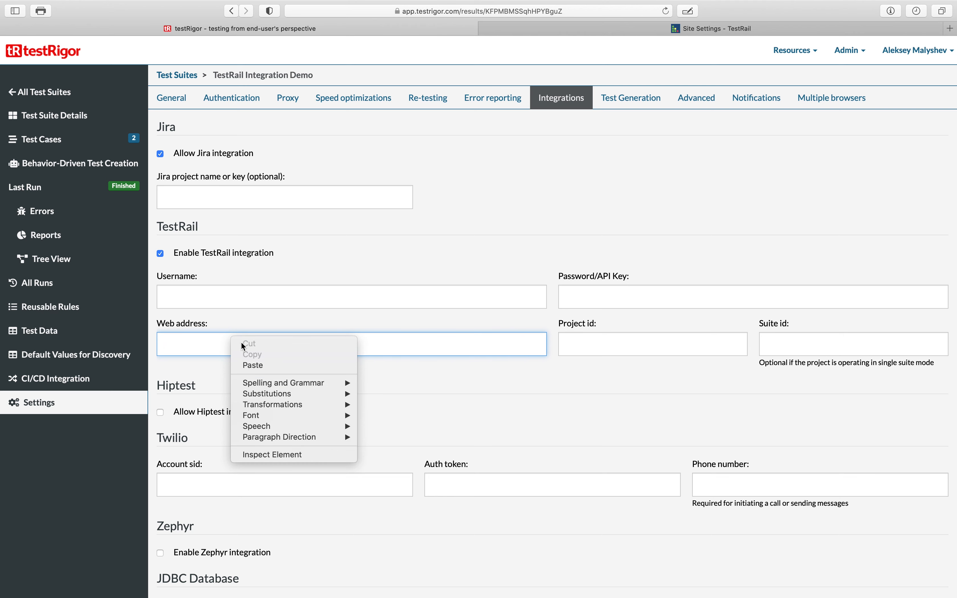
pyautogui.click(263, 361)
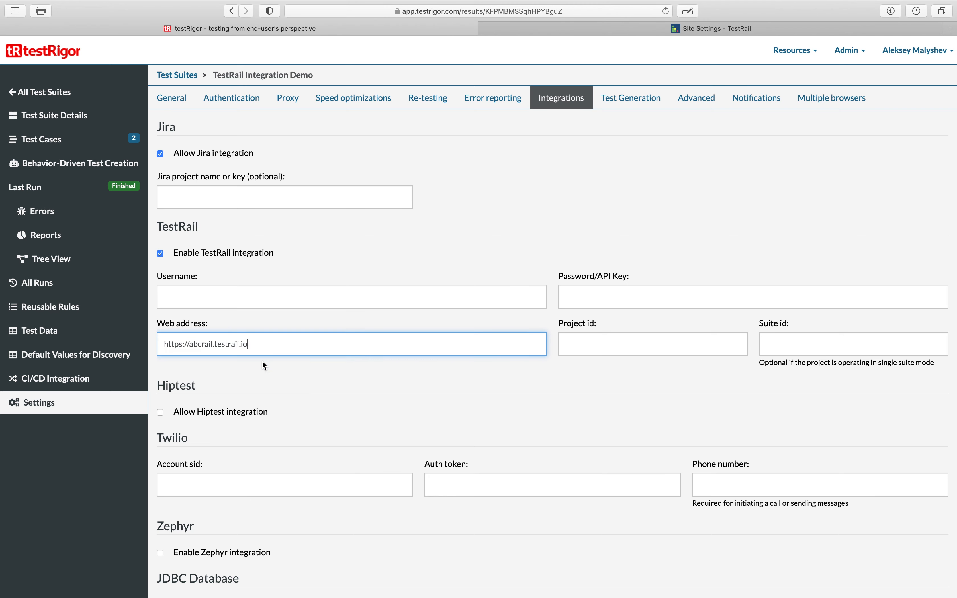
pyautogui.doubleClick(174, 345)
pyautogui.click(251, 334)
# - Paste the TestRail account's e-mail address into the Username field
pyautogui.click(199, 297)
pyautogui.click(605, 303)
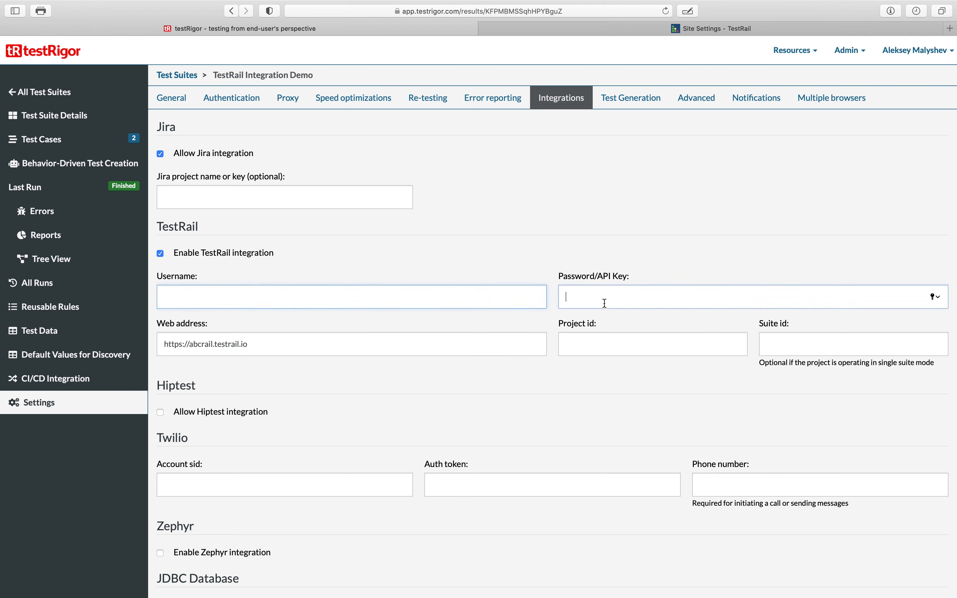
pyautogui.click(522, 302)
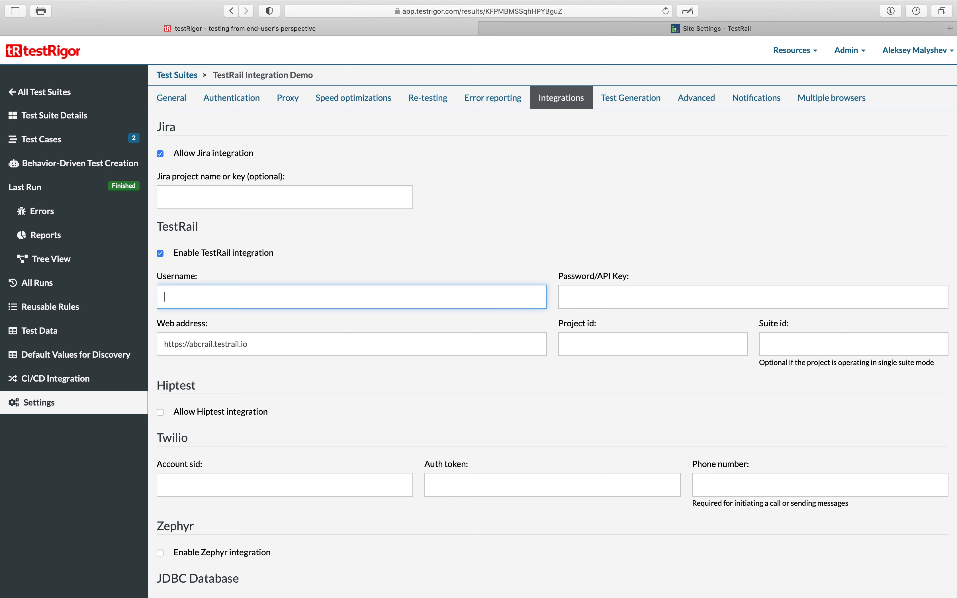
pyautogui.press('super+Tab')
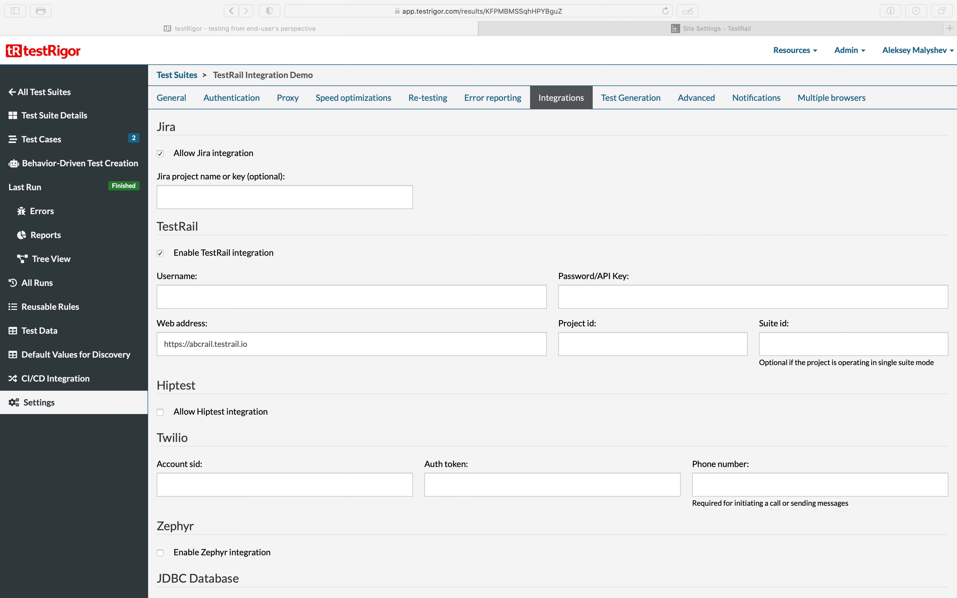
pyautogui.click(352, 304)
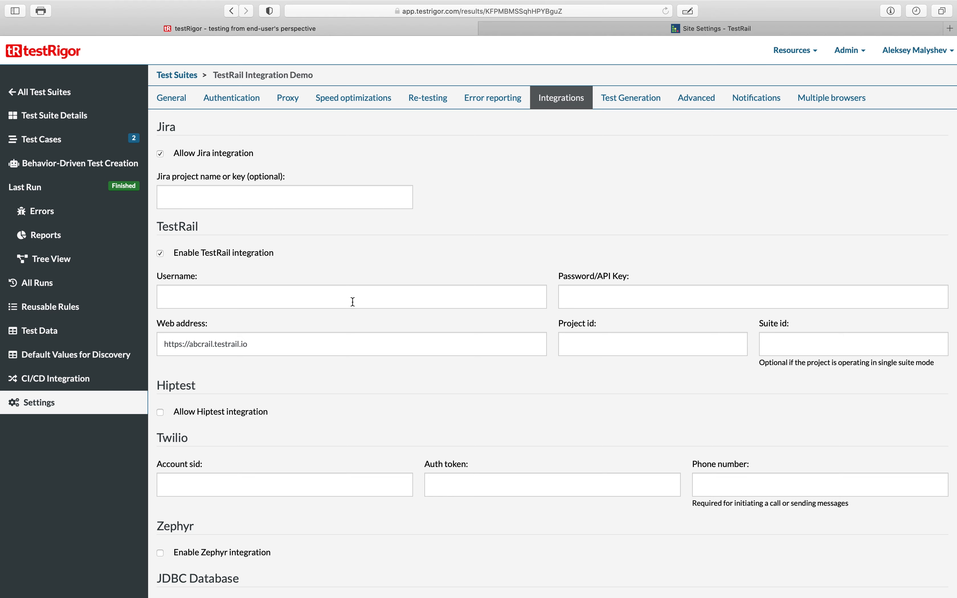
pyautogui.rightClick(352, 304)
pyautogui.click(378, 323)
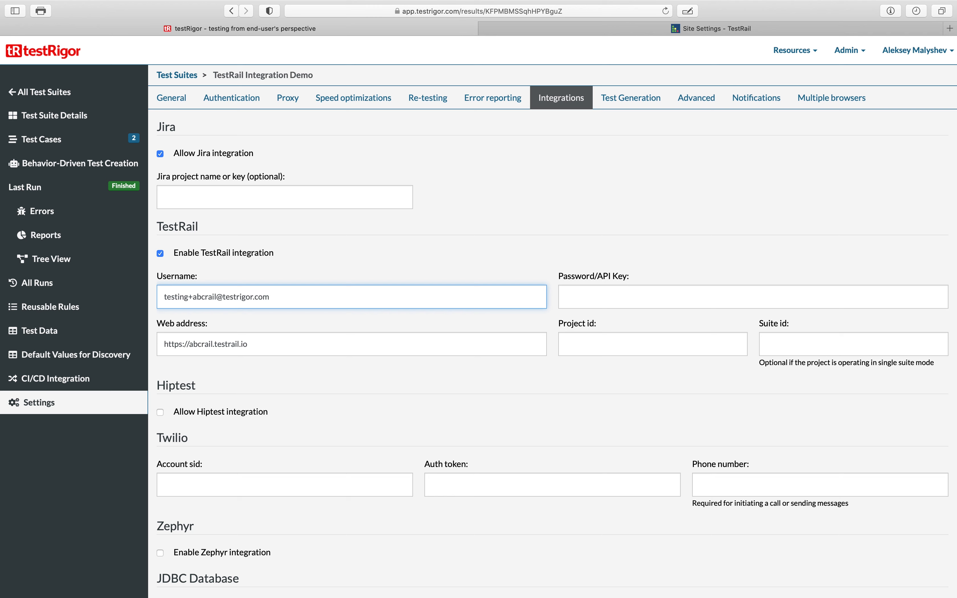
# - Paste the TestRail API key into the Password/API Key field
pyautogui.press('super+Tab')
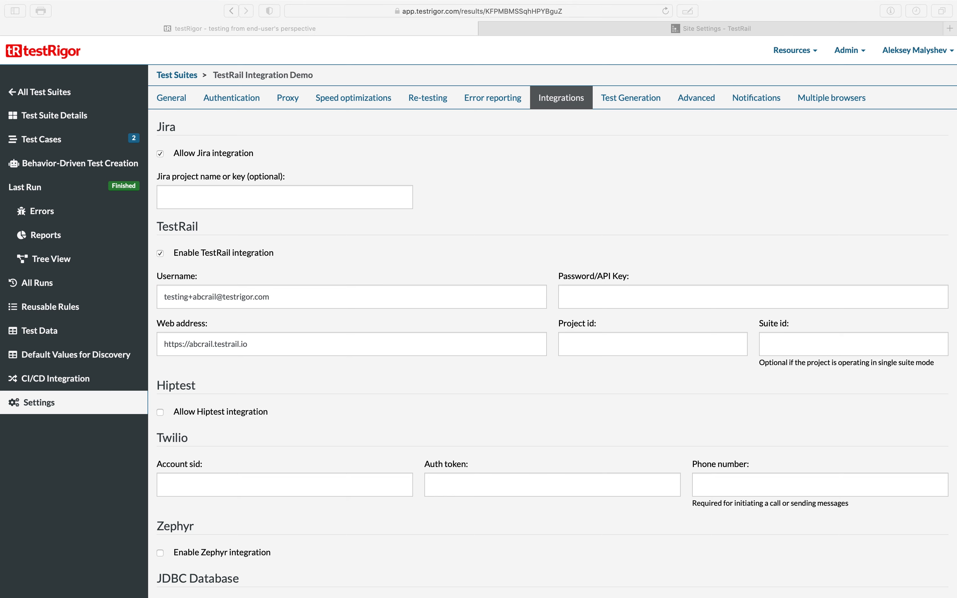
pyautogui.press('super+Tab')
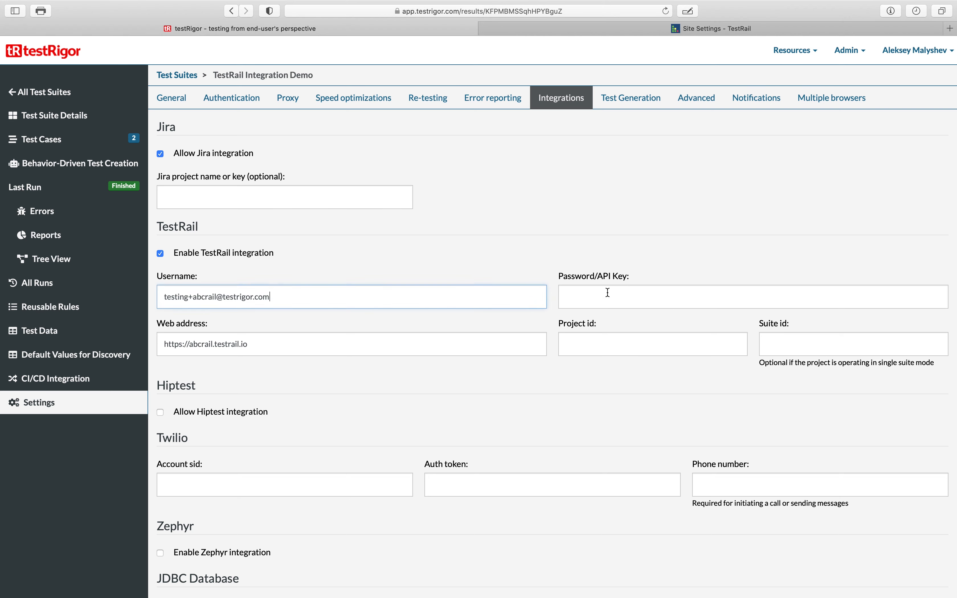
pyautogui.rightClick(606, 293)
pyautogui.click(628, 319)
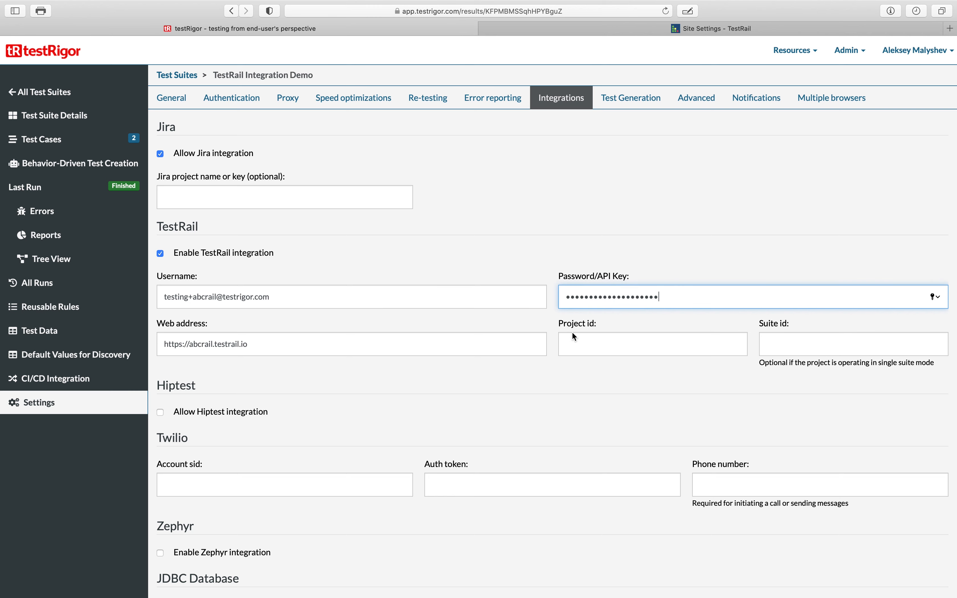
# - Find My First Project's id from its TestRail page address and enter 1 as the Project id
pyautogui.click(575, 339)
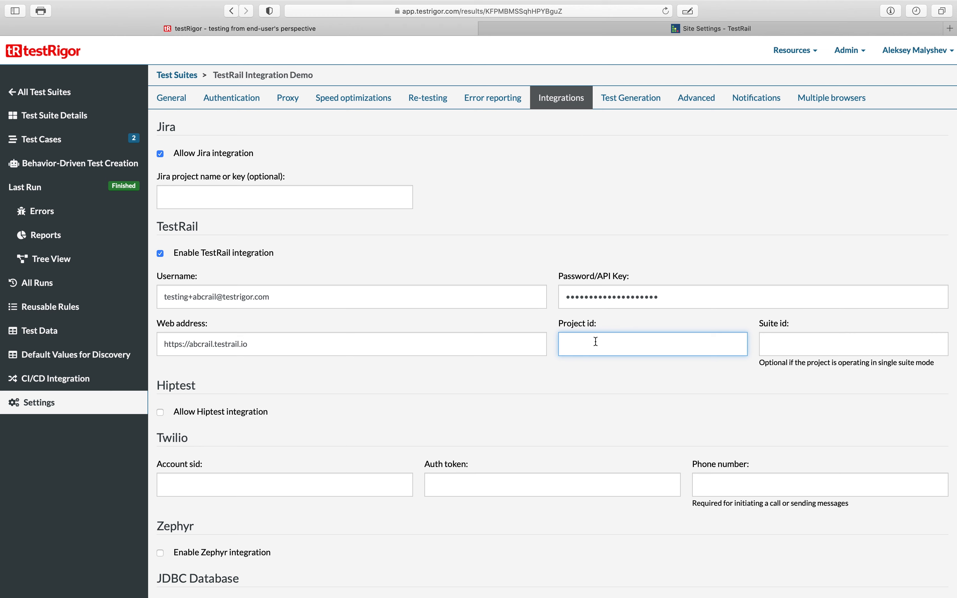
pyautogui.click(640, 33)
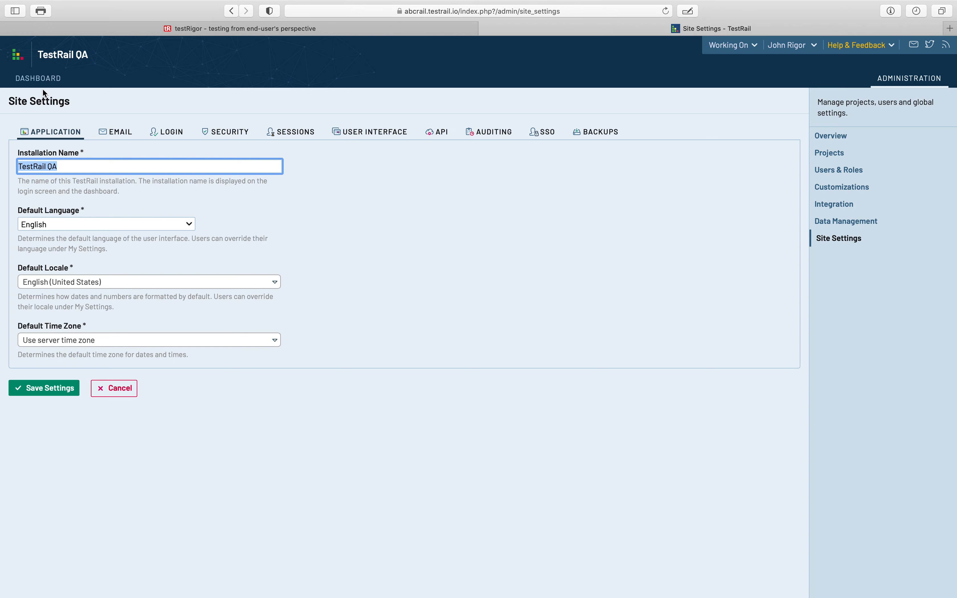
pyautogui.click(39, 78)
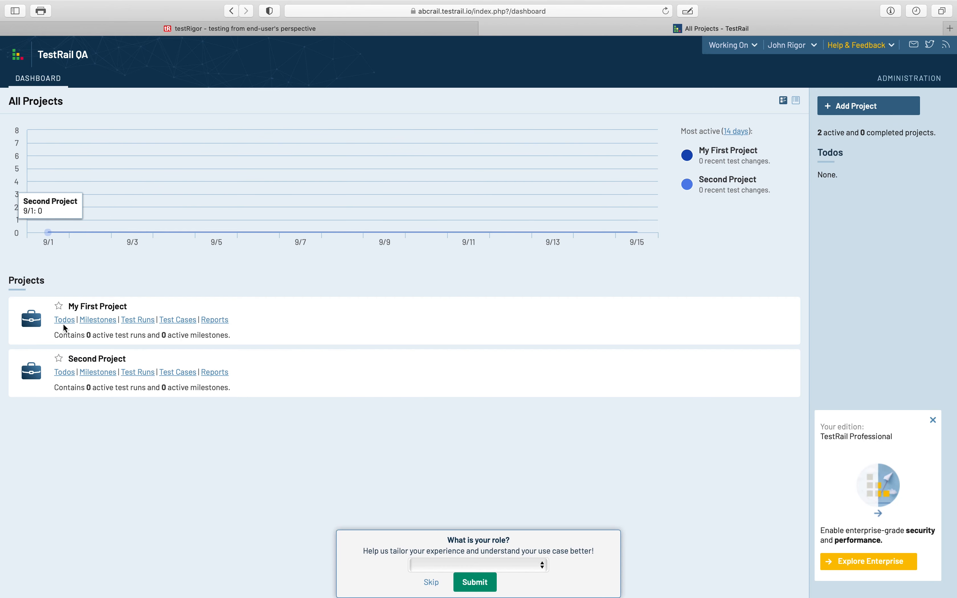
pyautogui.click(112, 309)
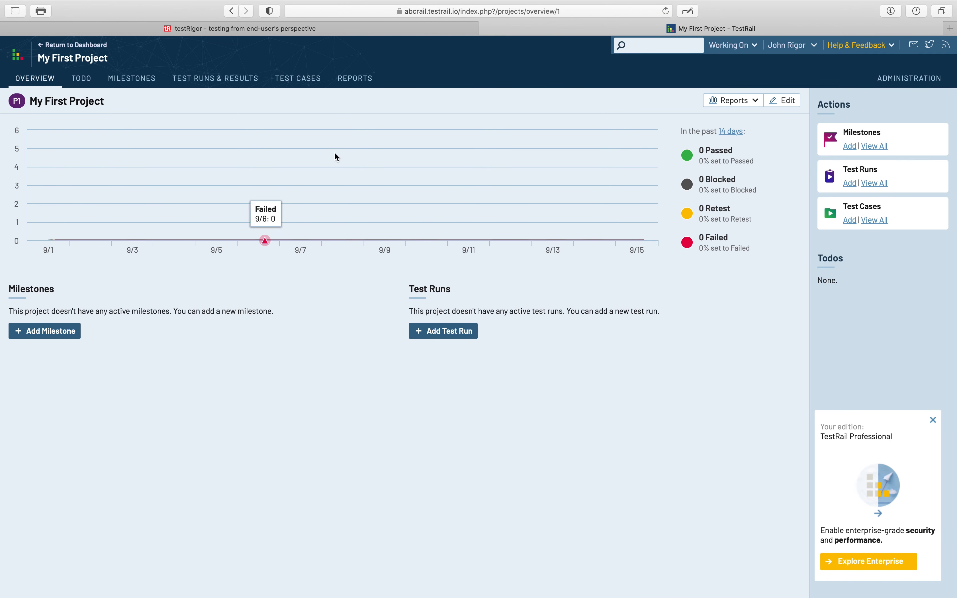
pyautogui.click(559, 12)
pyautogui.click(485, 12)
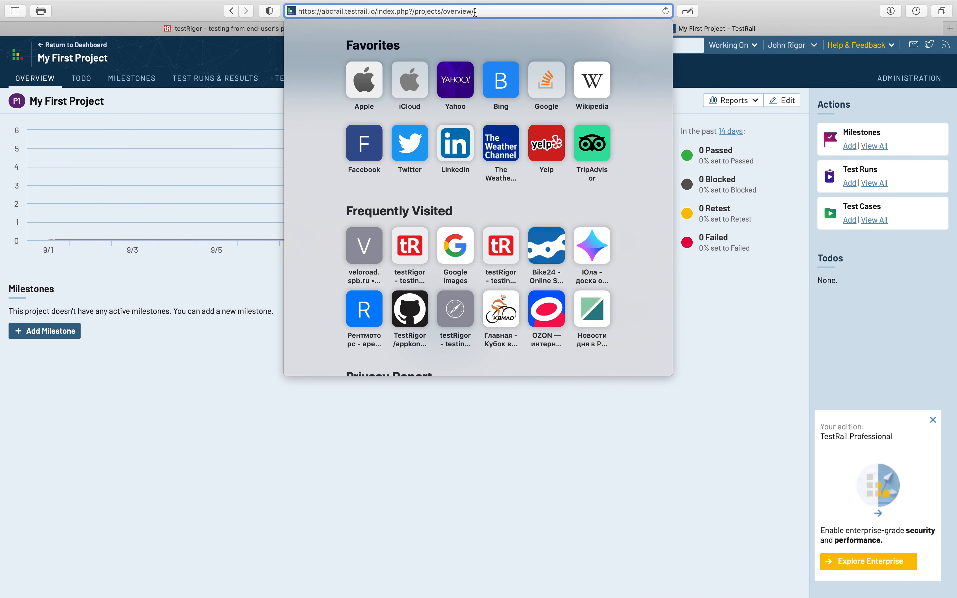
pyautogui.moveTo(472, 12); pyautogui.dragTo(484, 12)
pyautogui.click(695, 345)
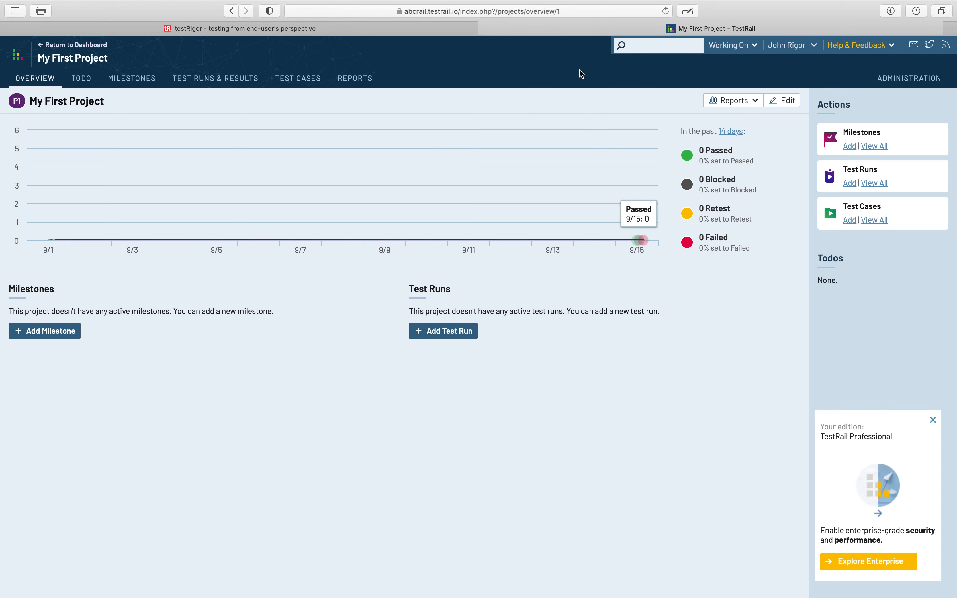
pyautogui.click(391, 30)
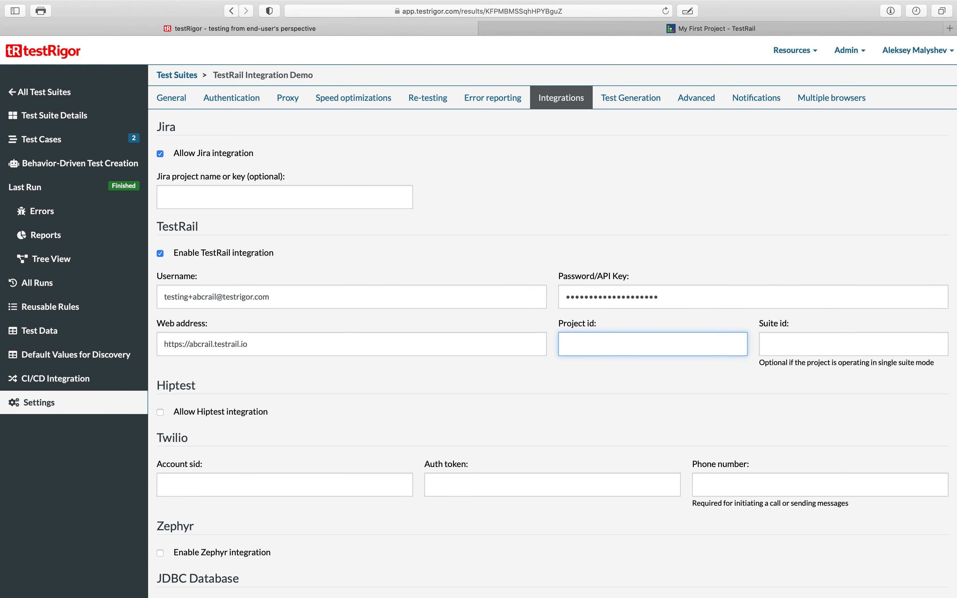
pyautogui.write('1')
# - Save the integration settings
pyautogui.scroll(-3, 646, 247)
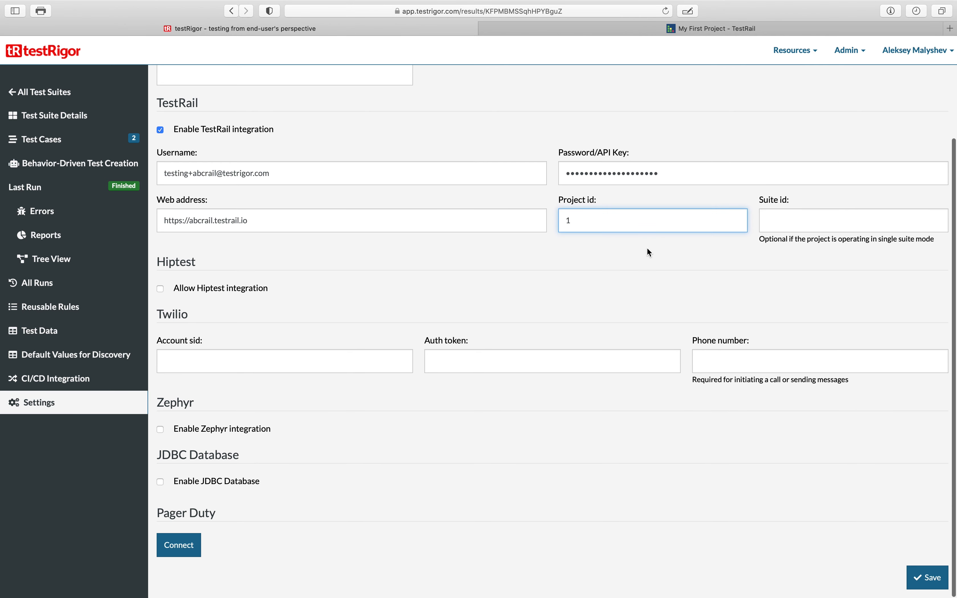
pyautogui.click(926, 582)
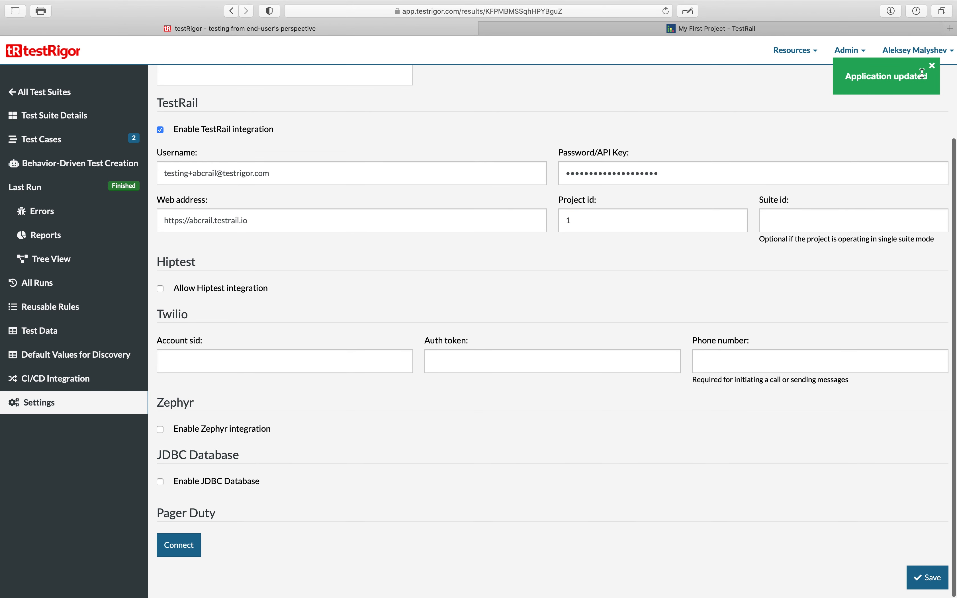
pyautogui.scroll(3, 548, 145)
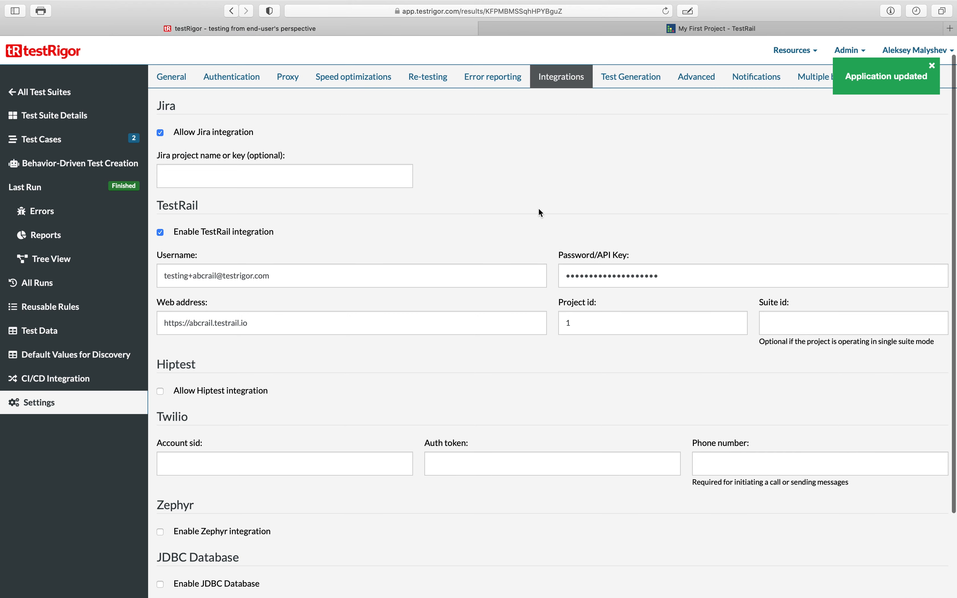
# - Open the suite's test cases list to view their TestRail link fields
pyautogui.click(71, 143)
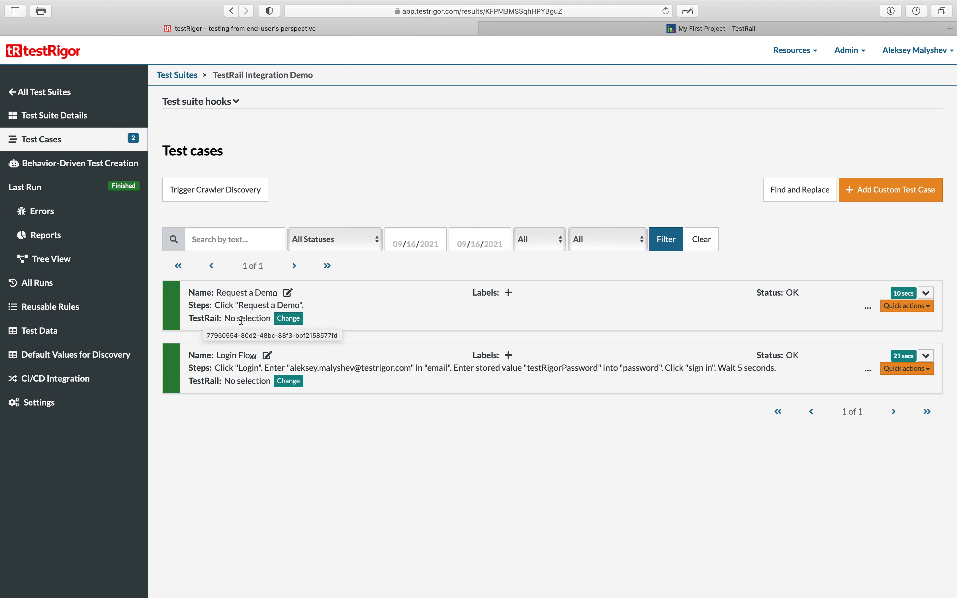
pyautogui.moveTo(227, 320); pyautogui.dragTo(268, 319)
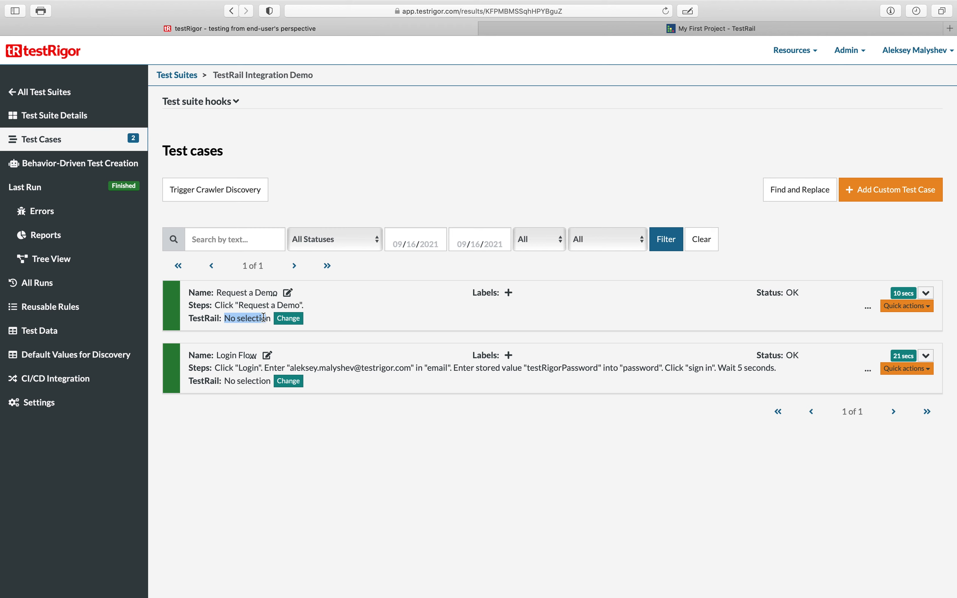
pyautogui.click(264, 319)
# - View all test cases of My First Project in TestRail, then return to the testRigor test cases
pyautogui.click(701, 30)
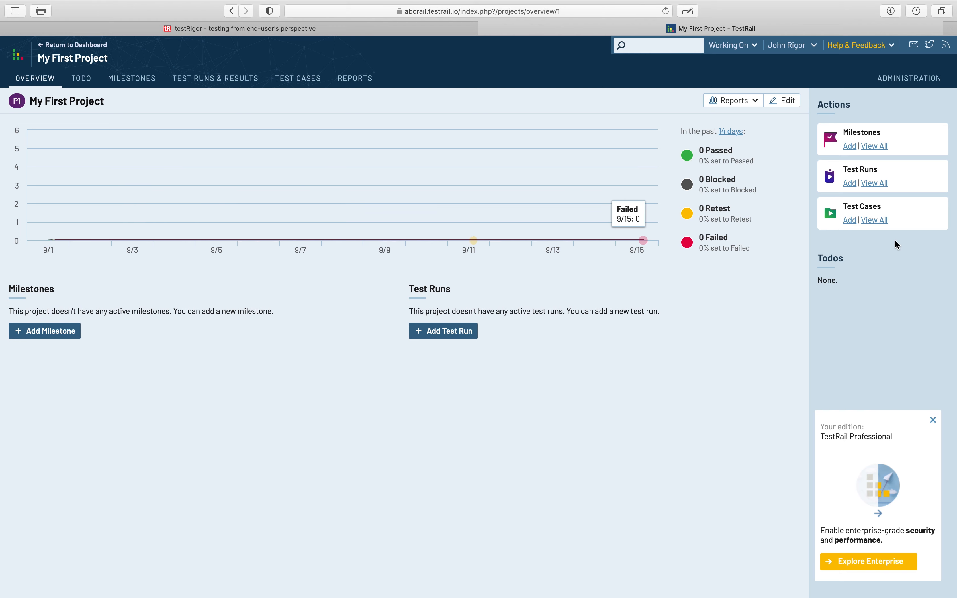
pyautogui.click(876, 222)
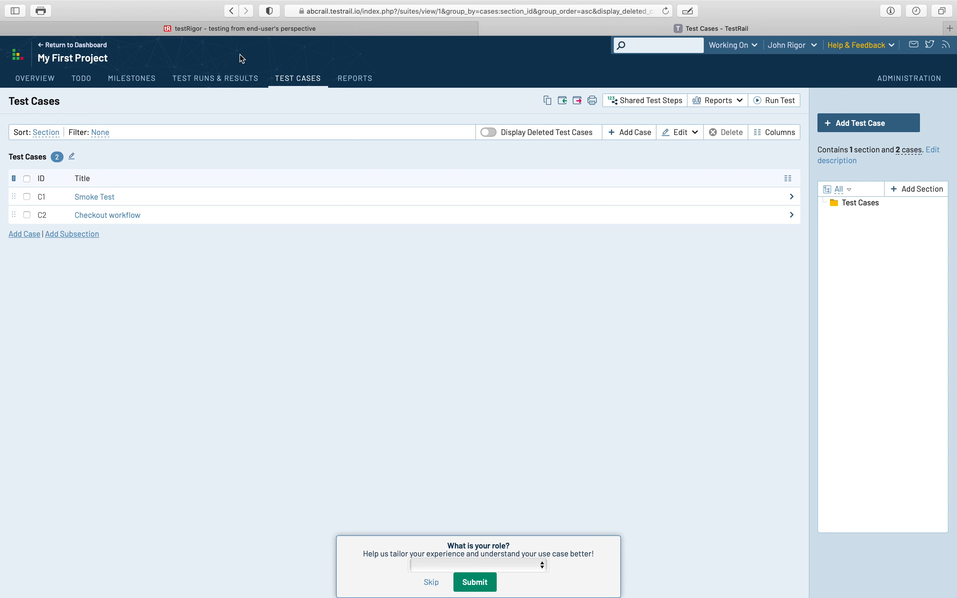
pyautogui.click(333, 29)
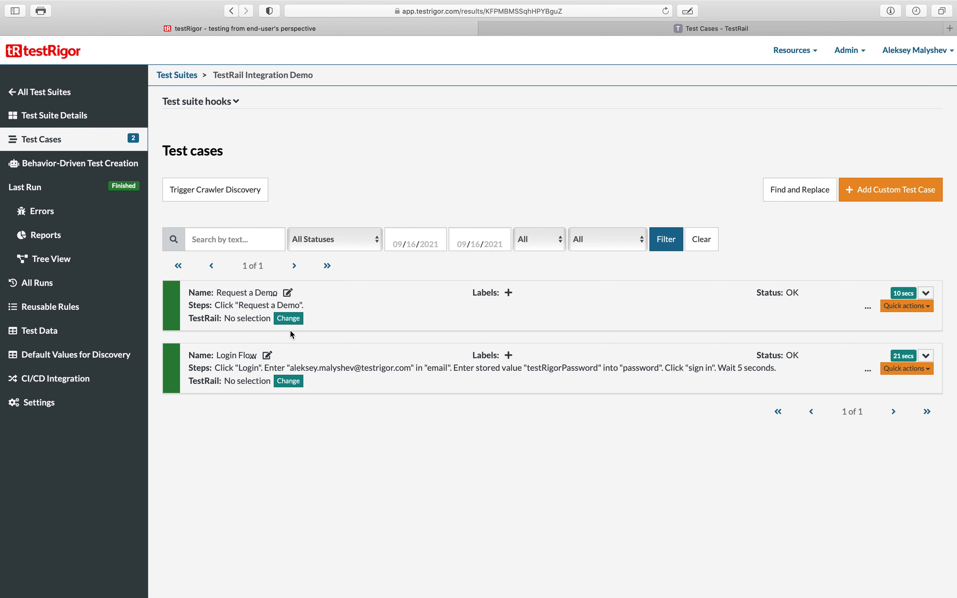
# - Try to link the Request a Demo test case to a TestRail case
pyautogui.click(292, 321)
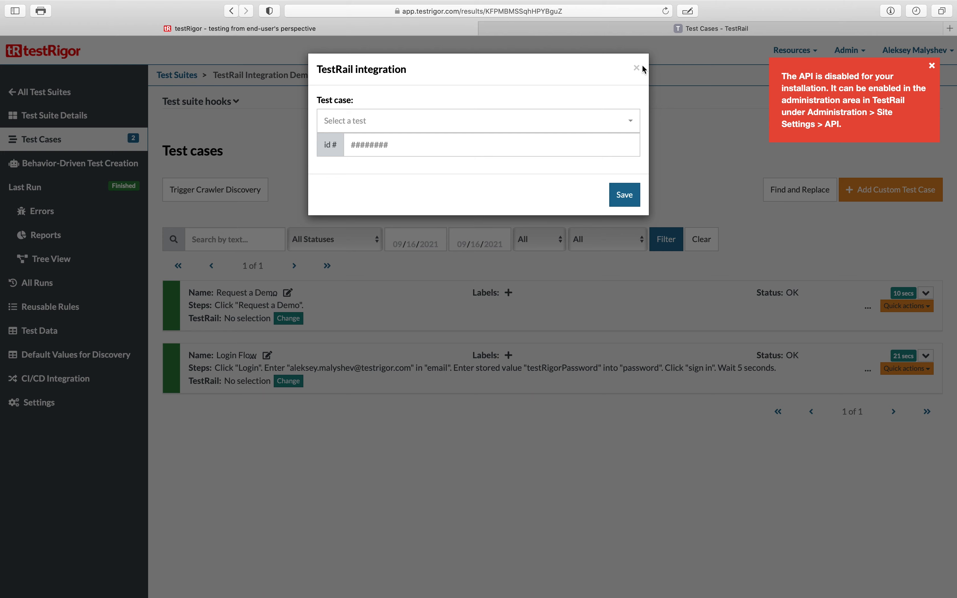
pyautogui.click(636, 69)
# - Enable the API in TestRail's site settings and save the settings
pyautogui.click(730, 26)
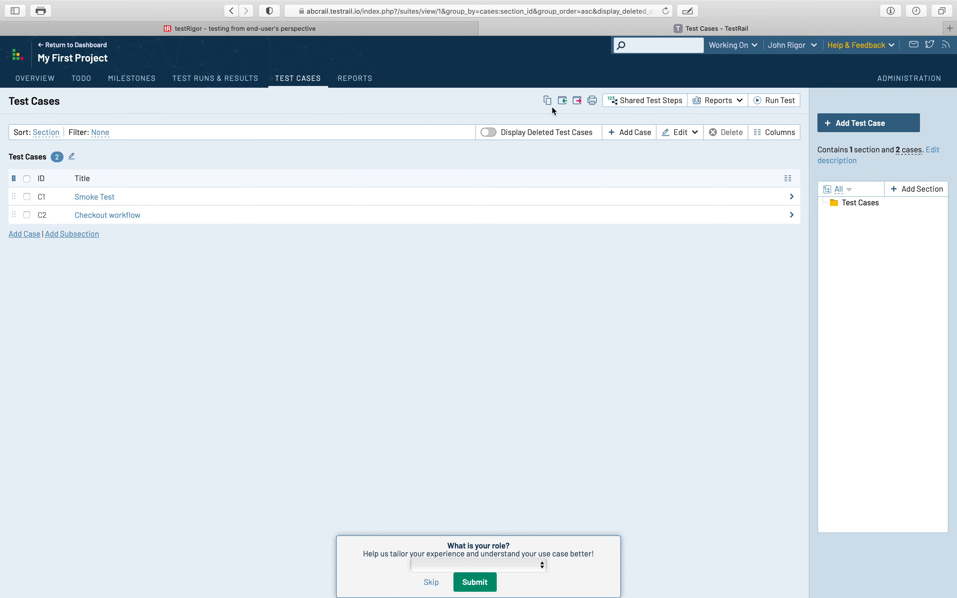
pyautogui.click(891, 81)
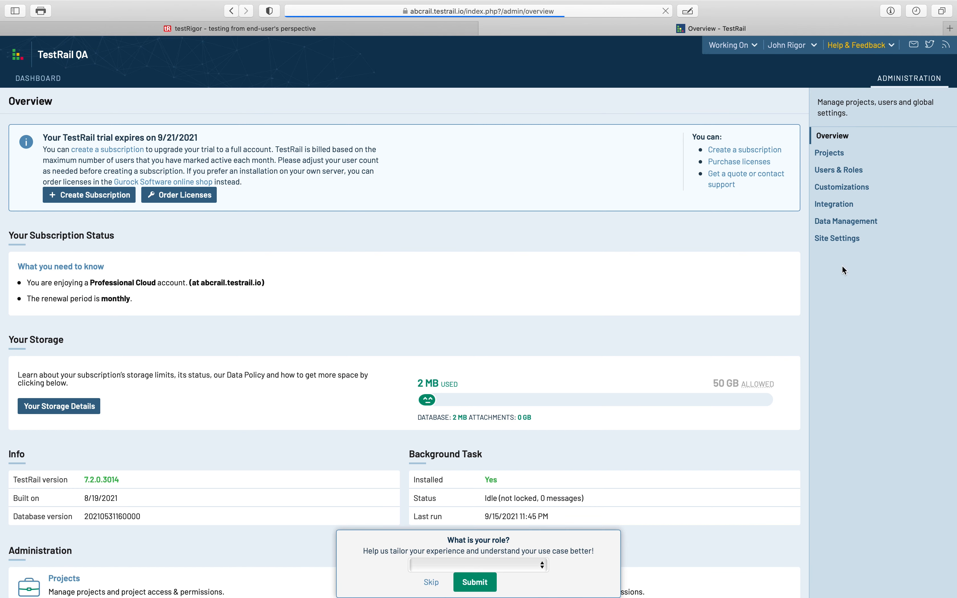
pyautogui.click(837, 238)
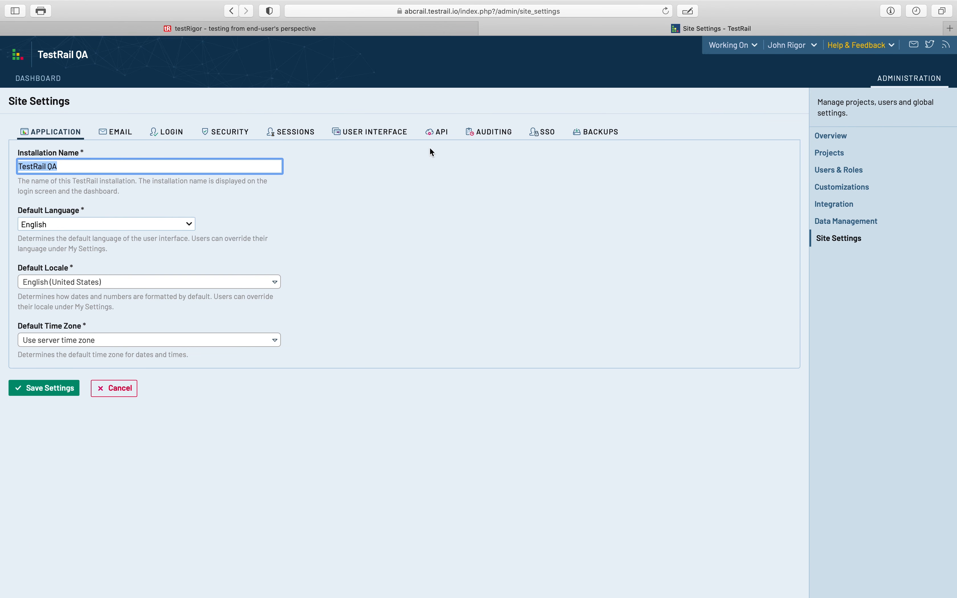
pyautogui.click(429, 135)
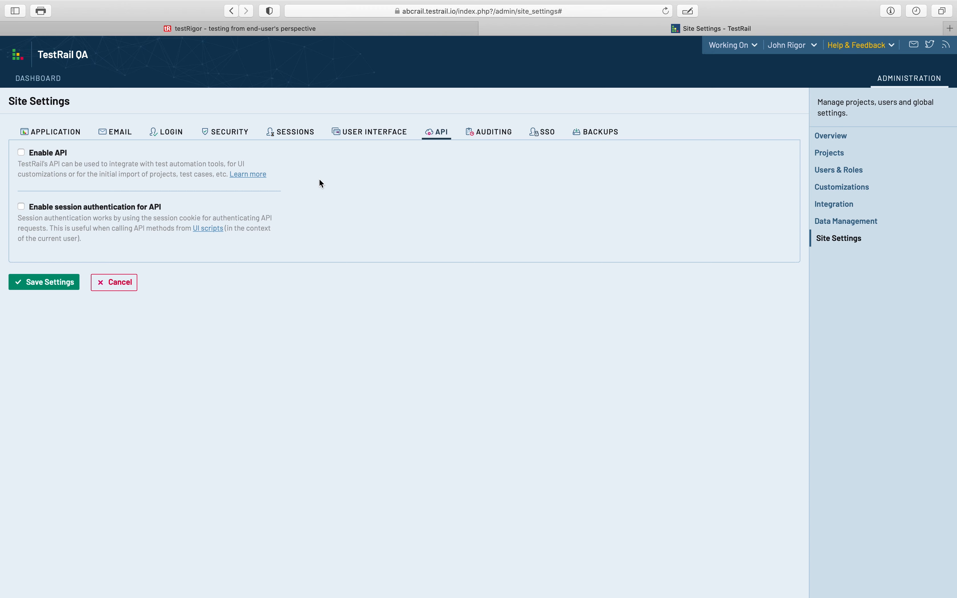
pyautogui.click(43, 155)
pyautogui.click(38, 283)
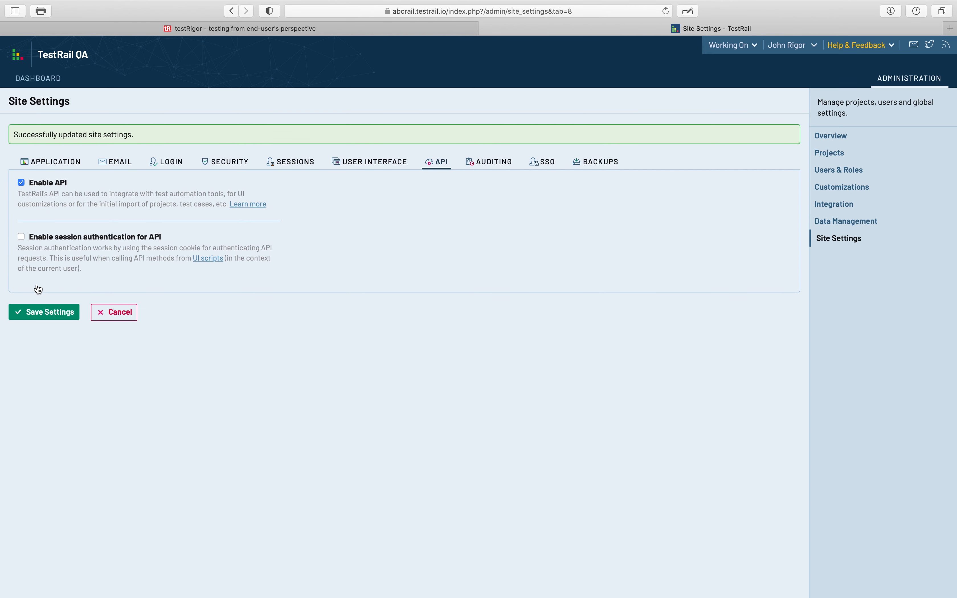
# - Open the Request a Demo test's TestRail link dialog and select the Smoke Test case
pyautogui.click(350, 31)
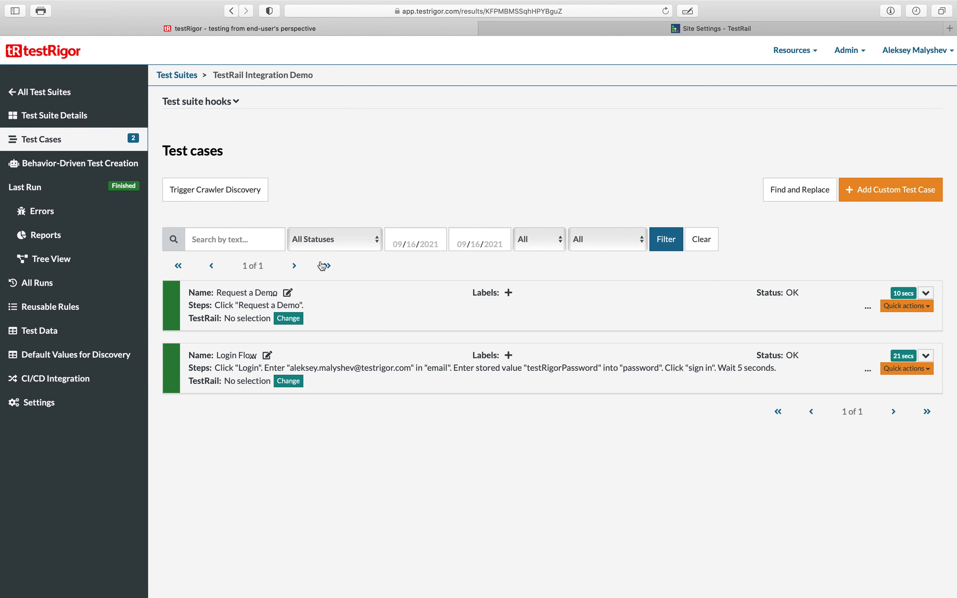
pyautogui.click(287, 322)
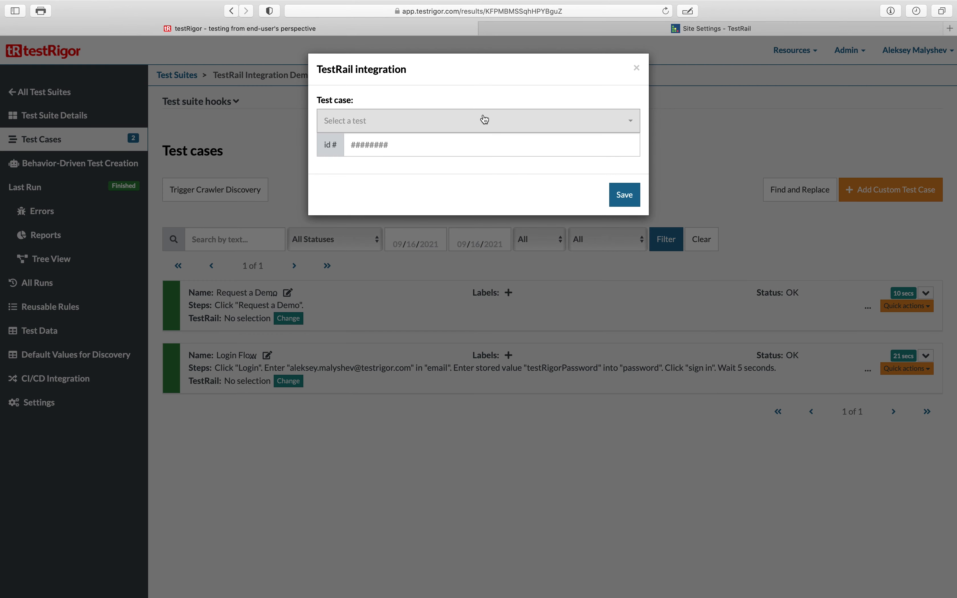
pyautogui.click(439, 124)
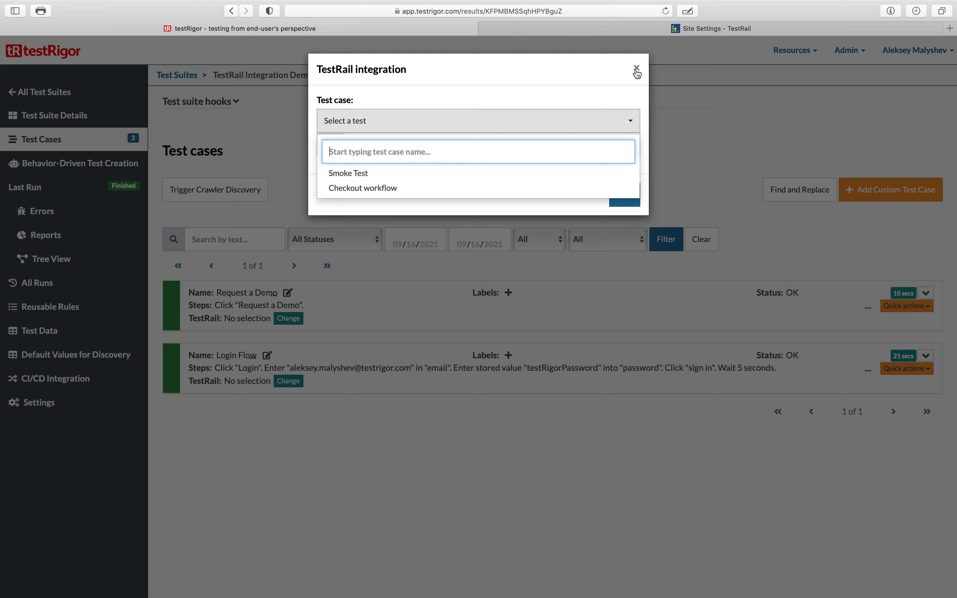
pyautogui.click(436, 180)
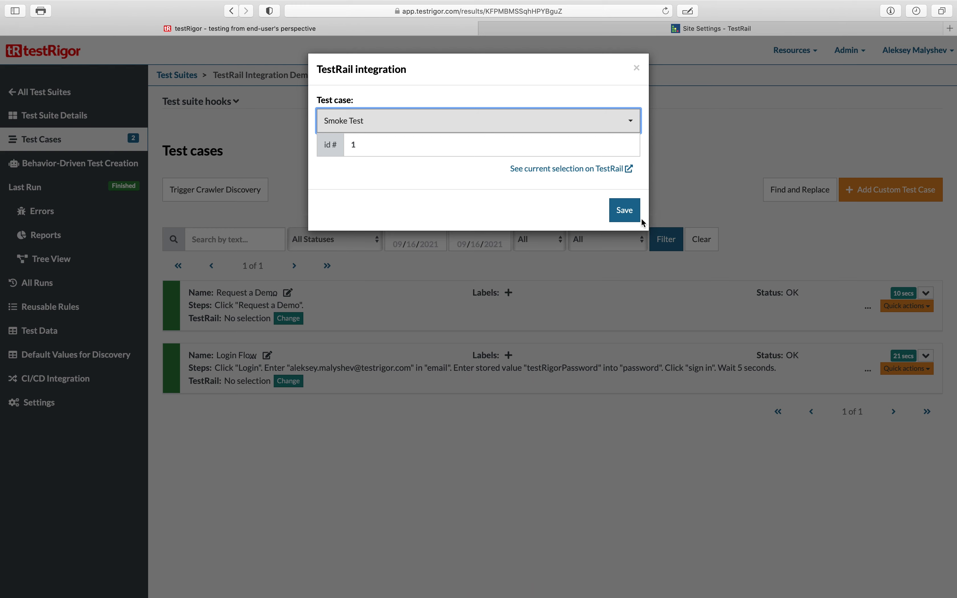
# - Retype 1 as the TestRail case id in the link dialog
pyautogui.click(421, 128)
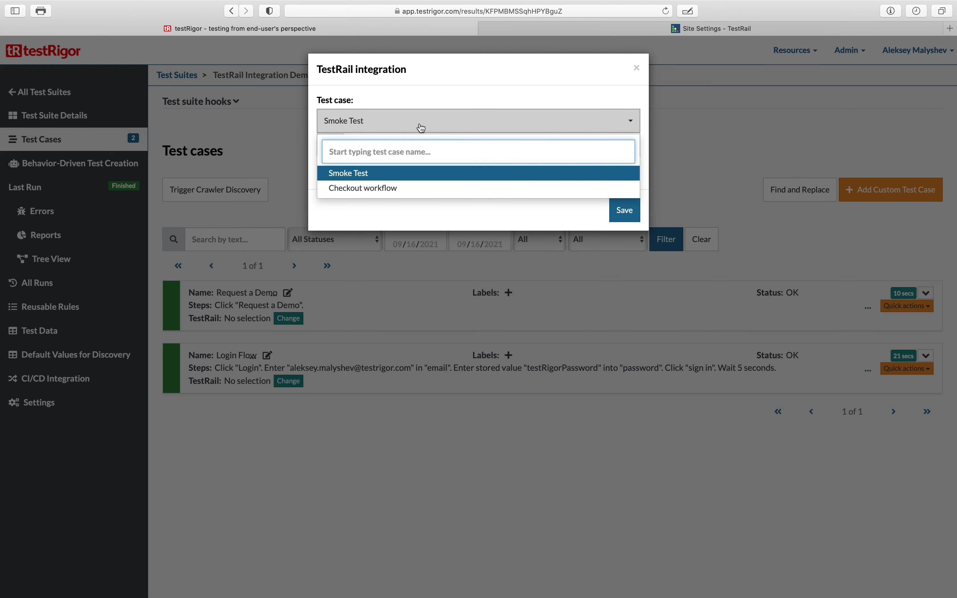
pyautogui.click(447, 107)
pyautogui.moveTo(367, 145); pyautogui.dragTo(333, 145)
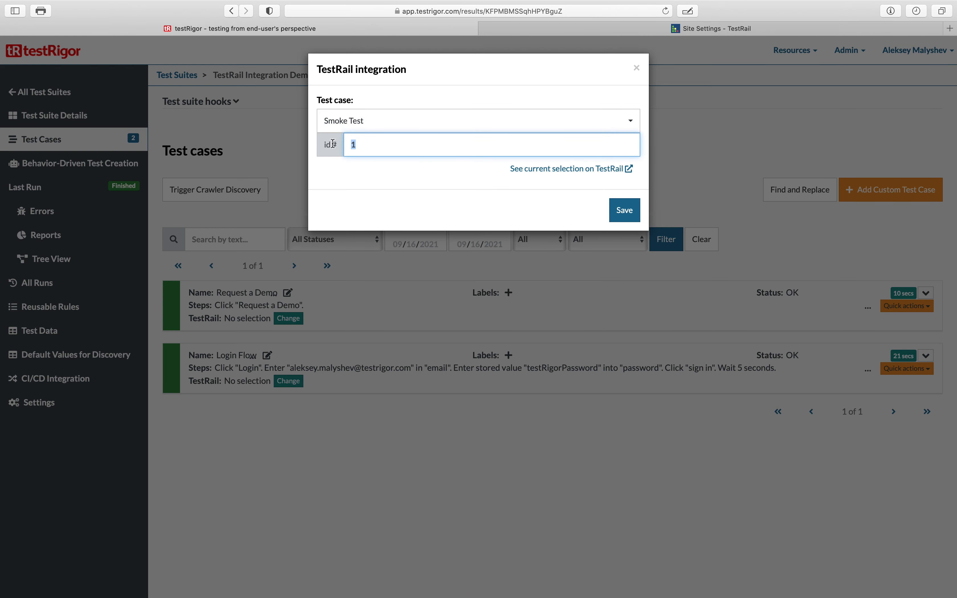
pyautogui.write('2')
pyautogui.press('BackSpace')
pyautogui.write('1')
# - Link the Request a Demo test to the Checkout workflow case, id 2, and save
pyautogui.click(418, 128)
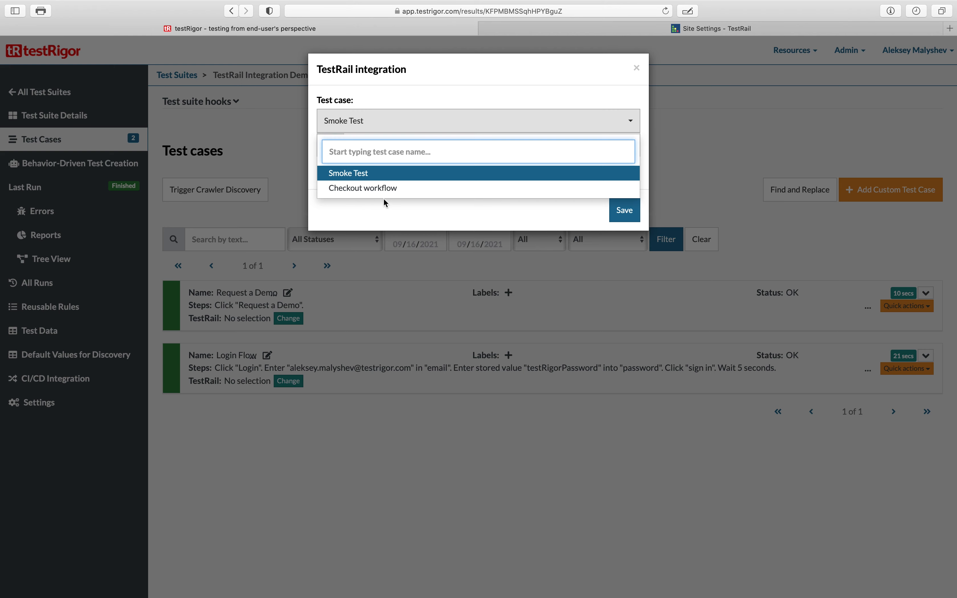
pyautogui.write('ch')
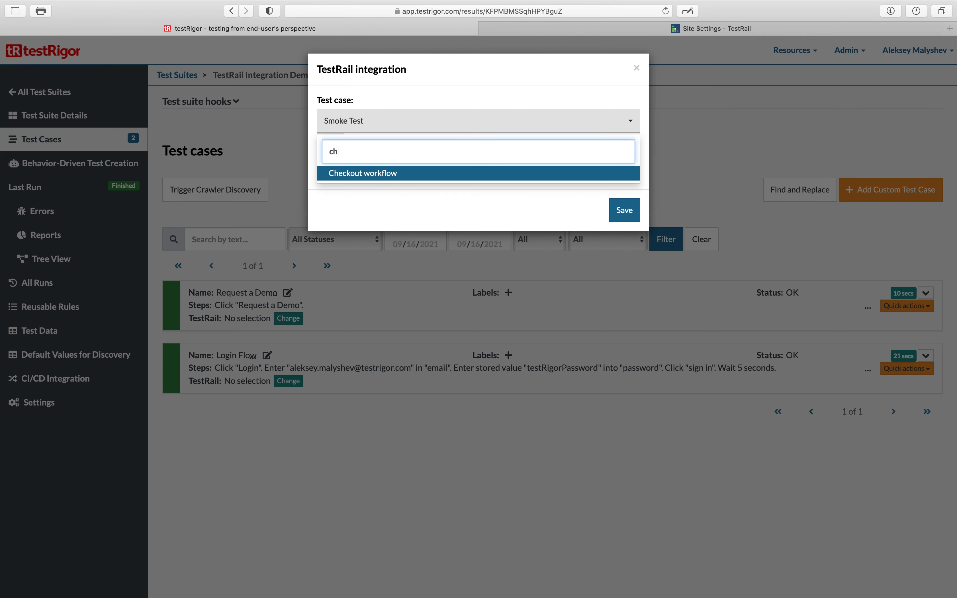
pyautogui.press('Return')
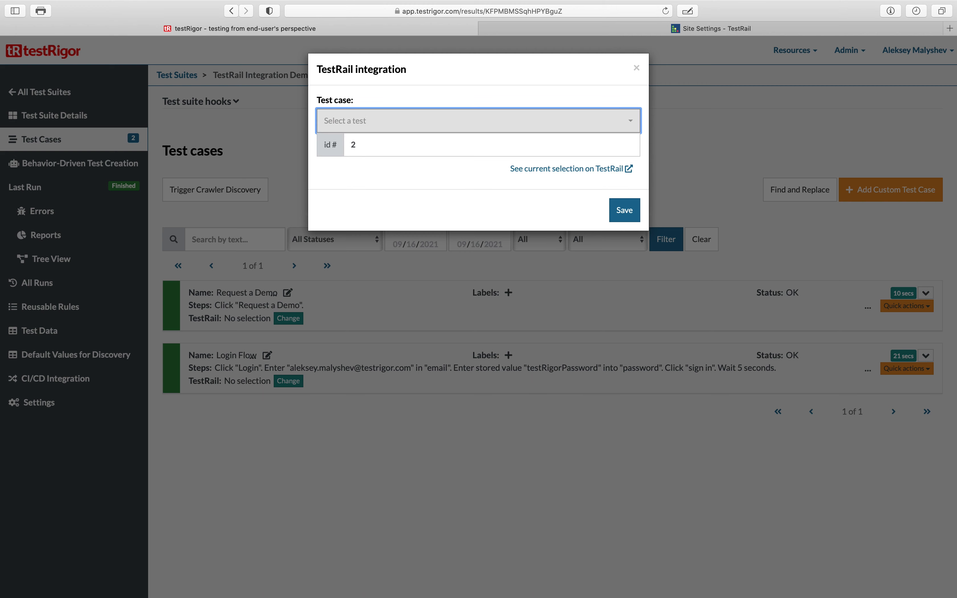
pyautogui.click(478, 126)
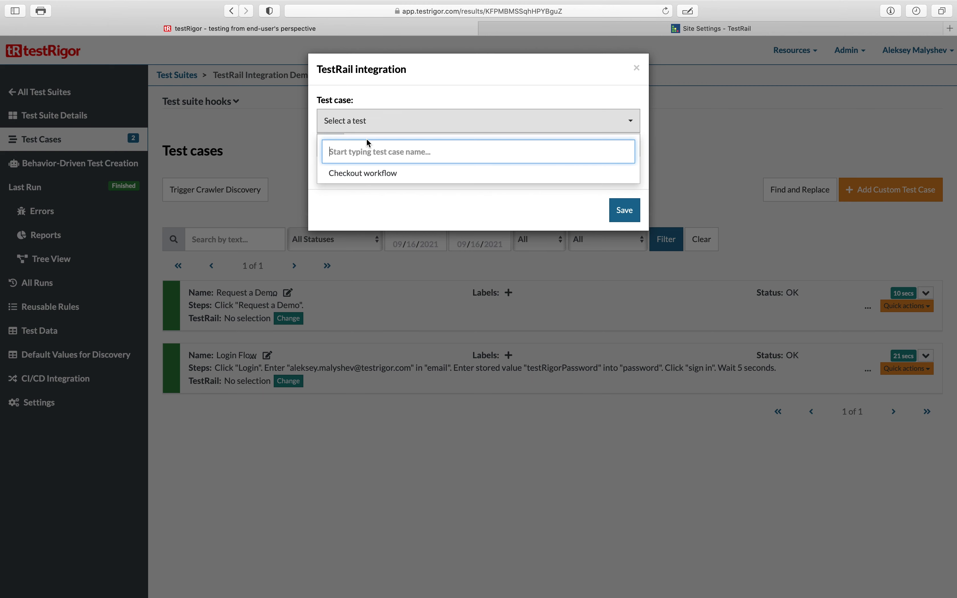
pyautogui.click(368, 174)
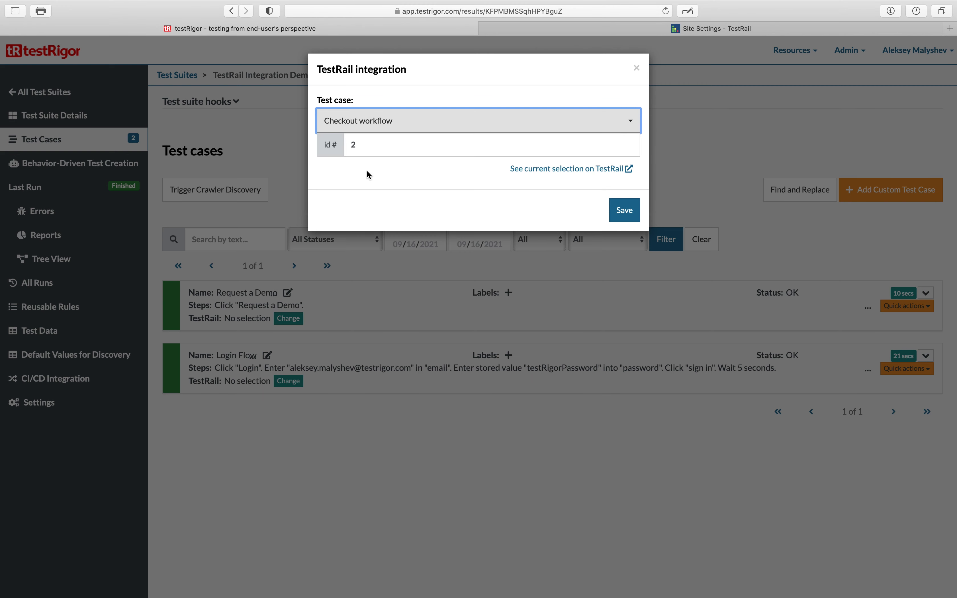
pyautogui.click(386, 142)
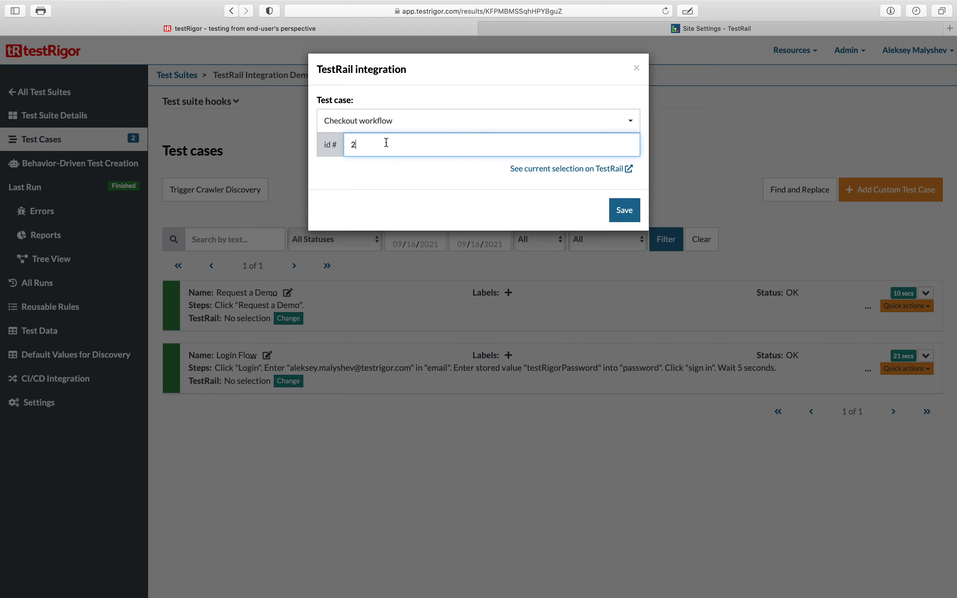
pyautogui.click(624, 210)
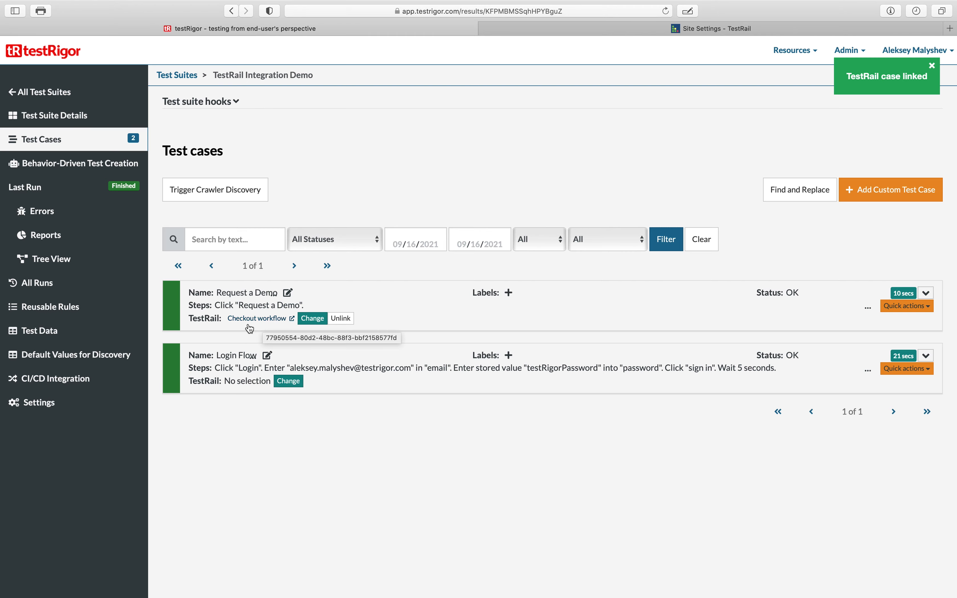
# - Start unlinking the Request a Demo test's TestRail case and cancel
pyautogui.click(340, 319)
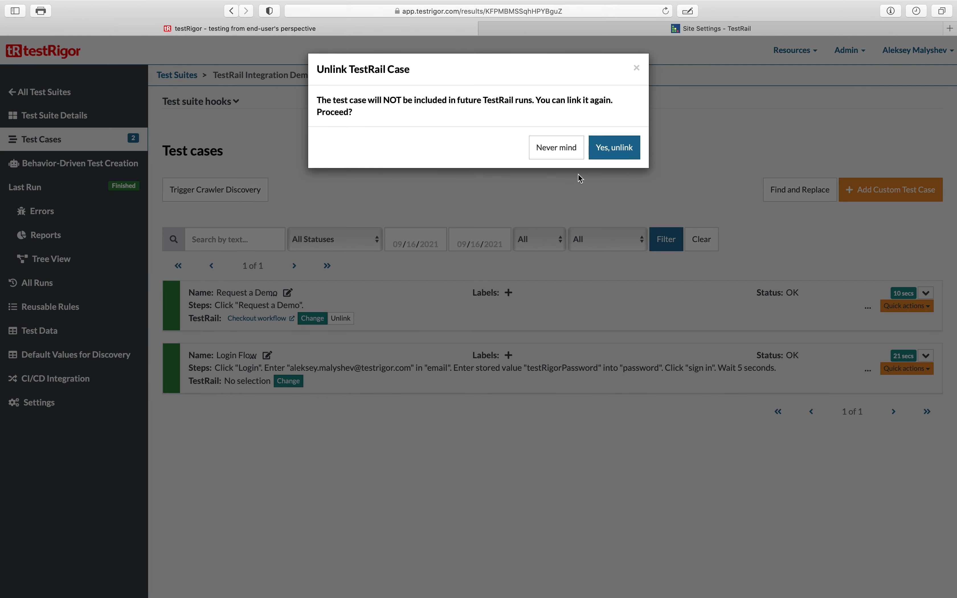
pyautogui.click(539, 136)
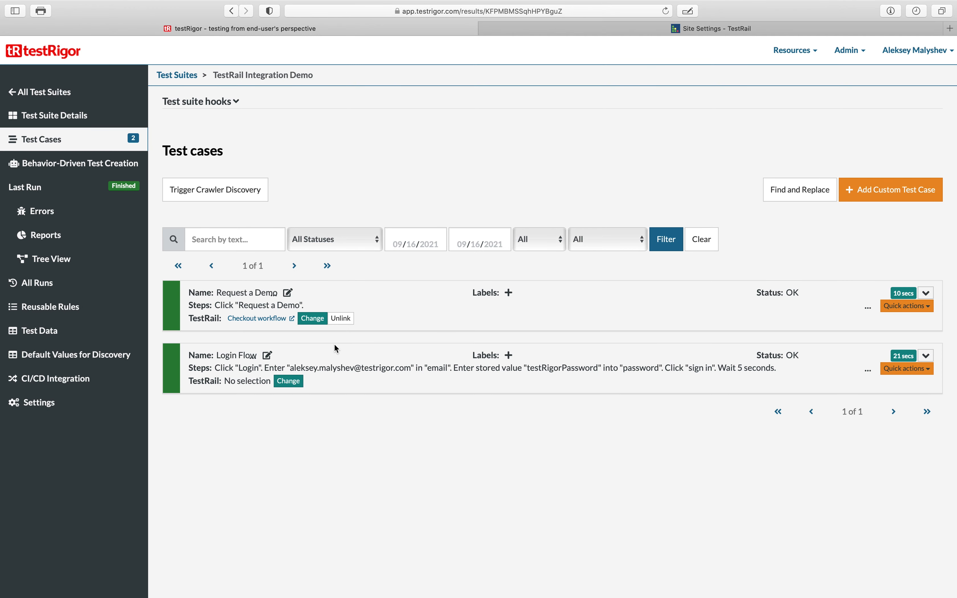
# - Reopen the Request a Demo test's TestRail case choices and close the dialog without changes
pyautogui.click(308, 322)
pyautogui.click(381, 126)
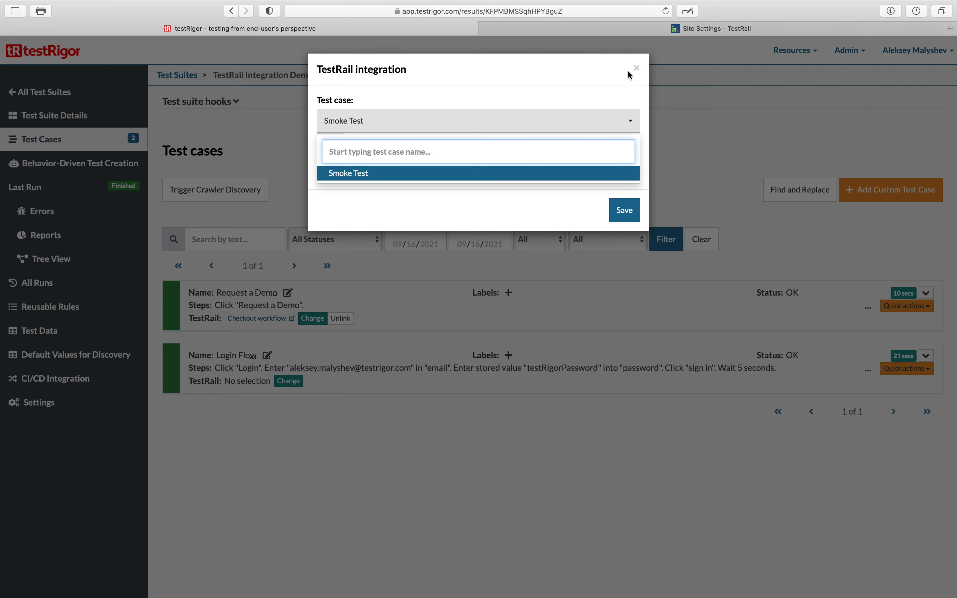
pyautogui.click(637, 68)
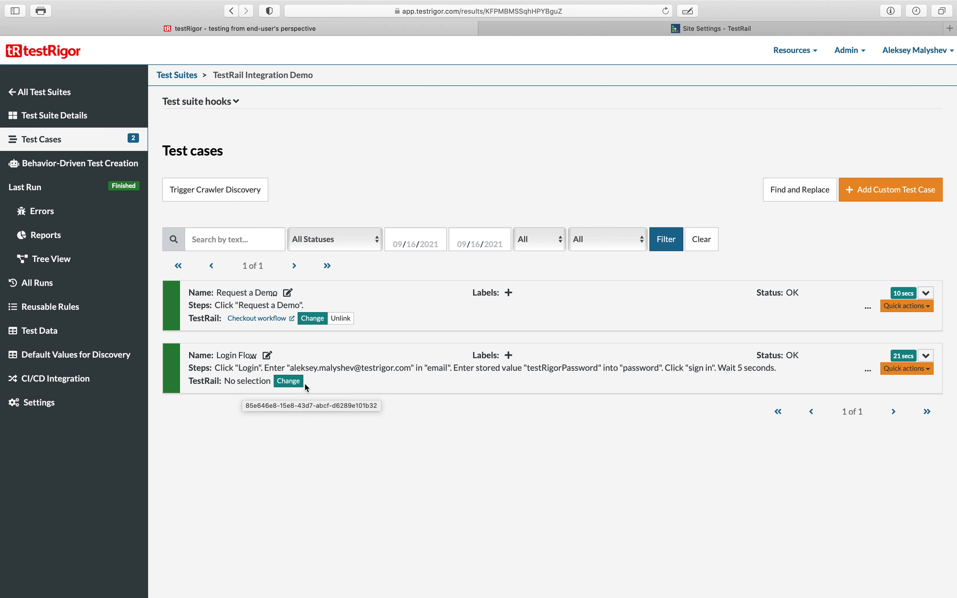
# - Link the Login Flow test to the Smoke Test TestRail case and save
pyautogui.click(294, 381)
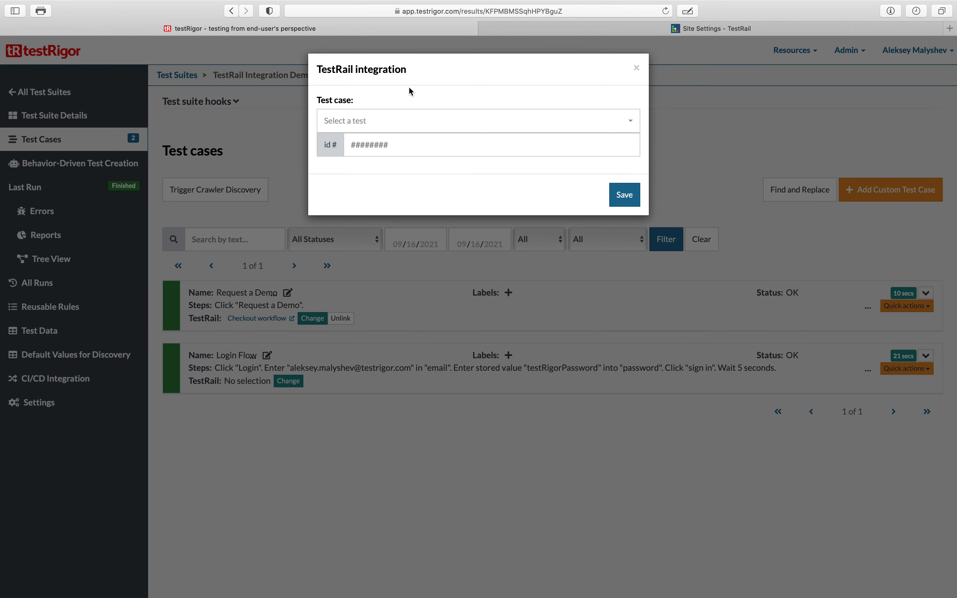
pyautogui.click(402, 122)
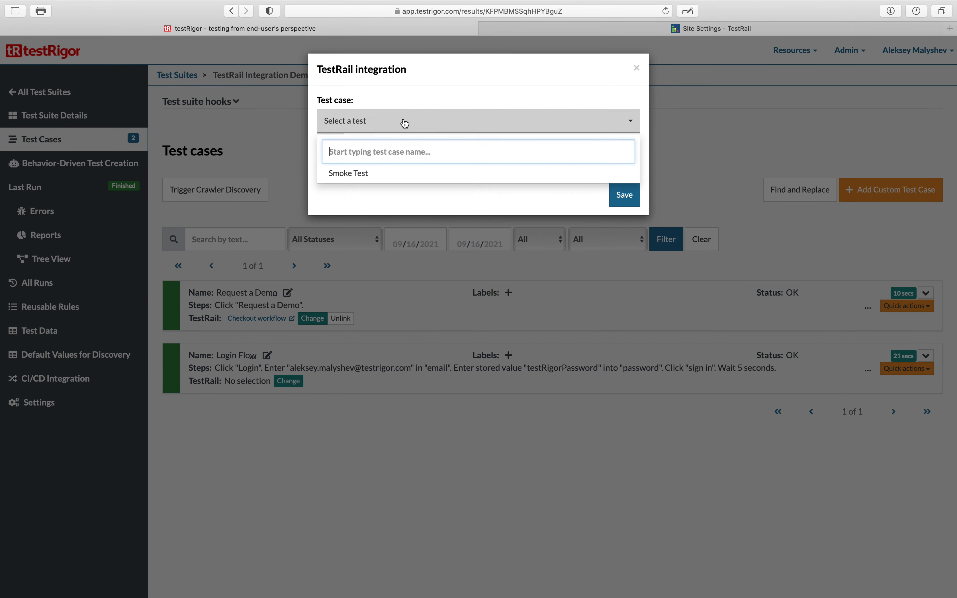
pyautogui.click(368, 177)
pyautogui.click(625, 195)
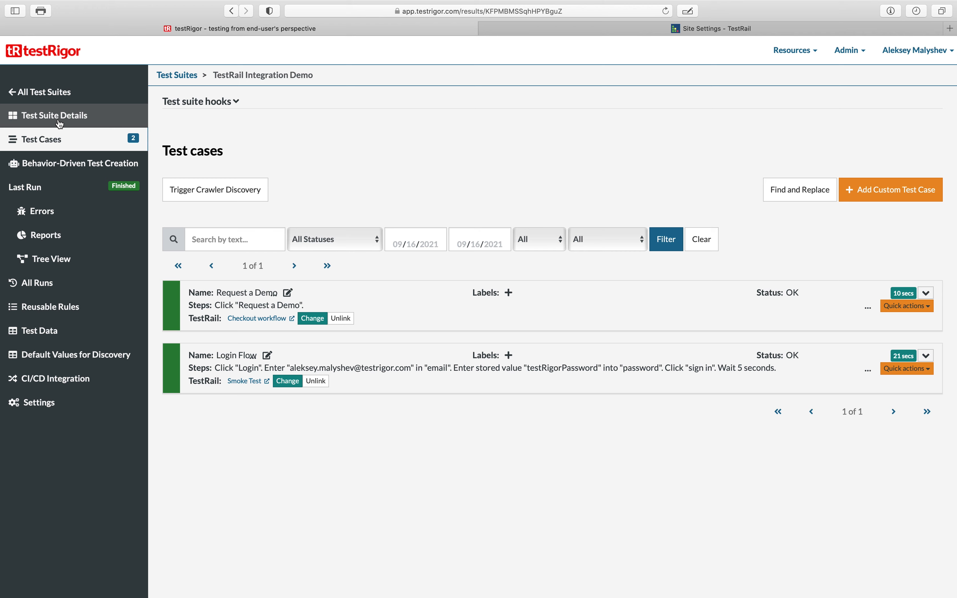
# - Open the test suite details and toggle the Do not update TestRail option on and off
pyautogui.click(59, 118)
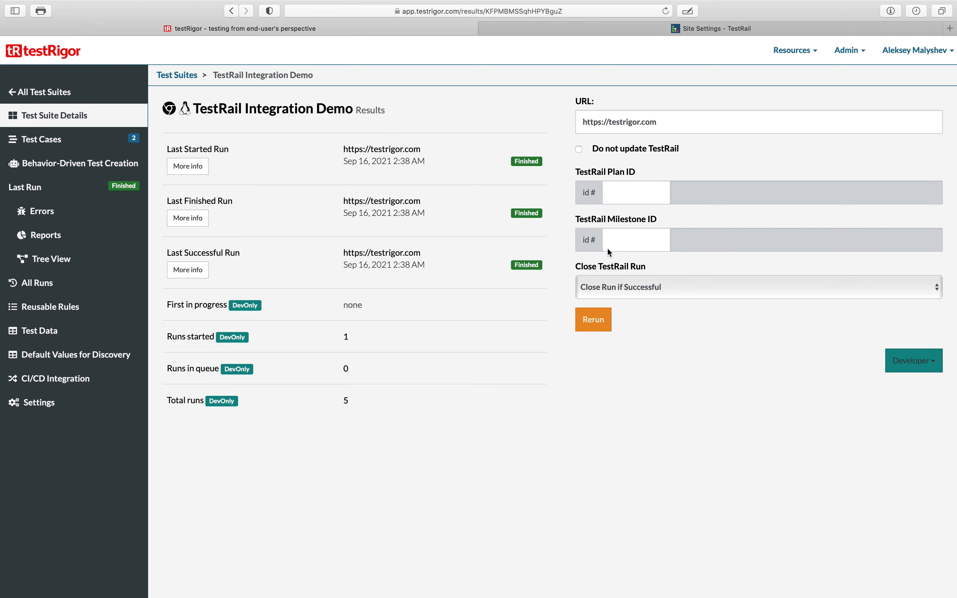
pyautogui.click(617, 192)
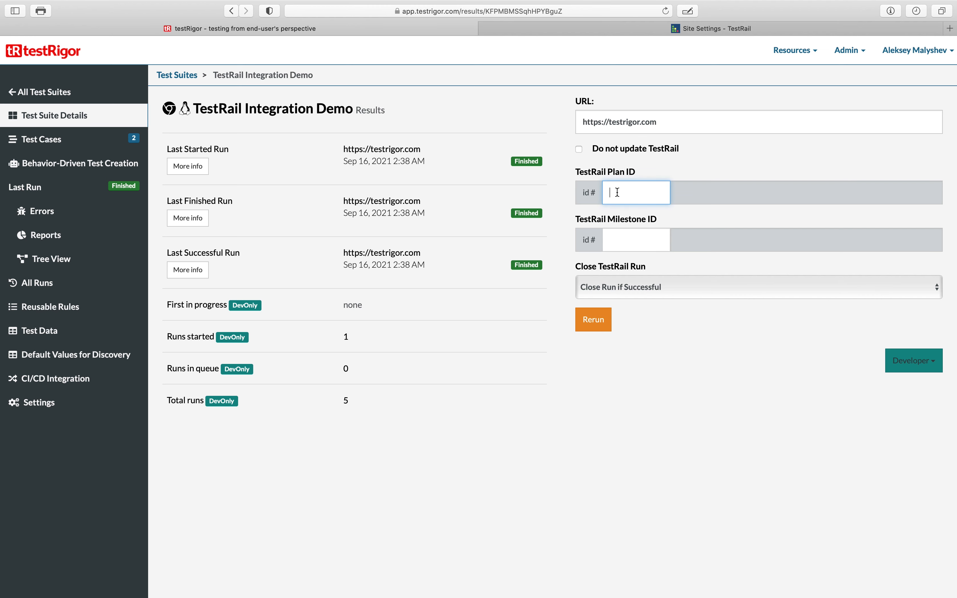
pyautogui.click(578, 151)
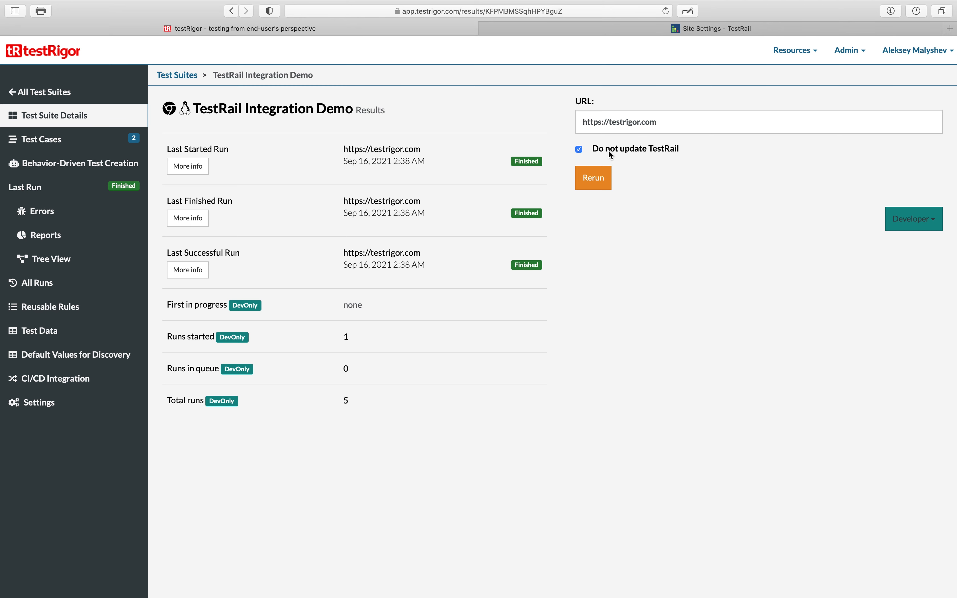
pyautogui.click(580, 149)
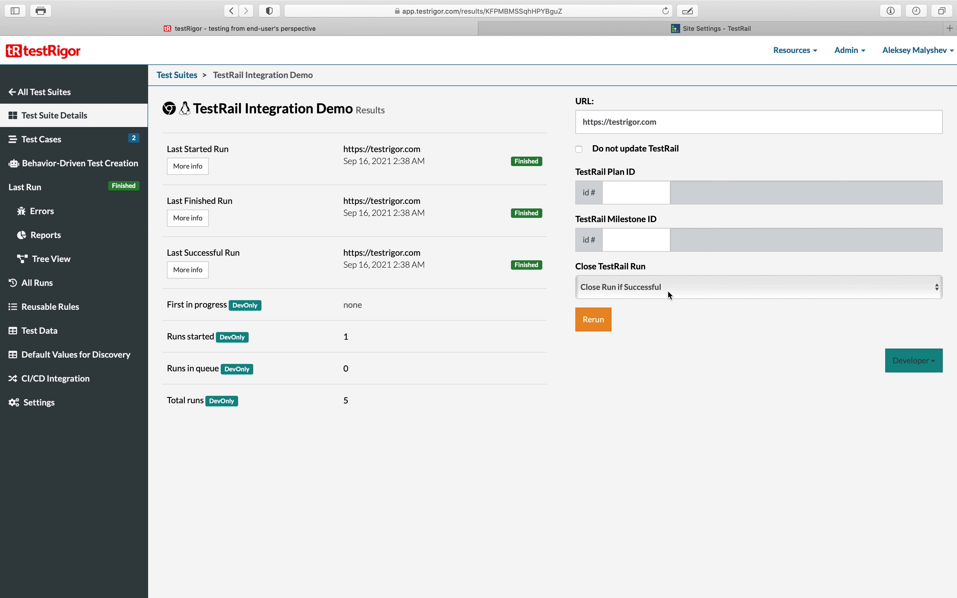
# - Cycle through the Close TestRail Run options, ending on Close Run if Successful
pyautogui.click(679, 296)
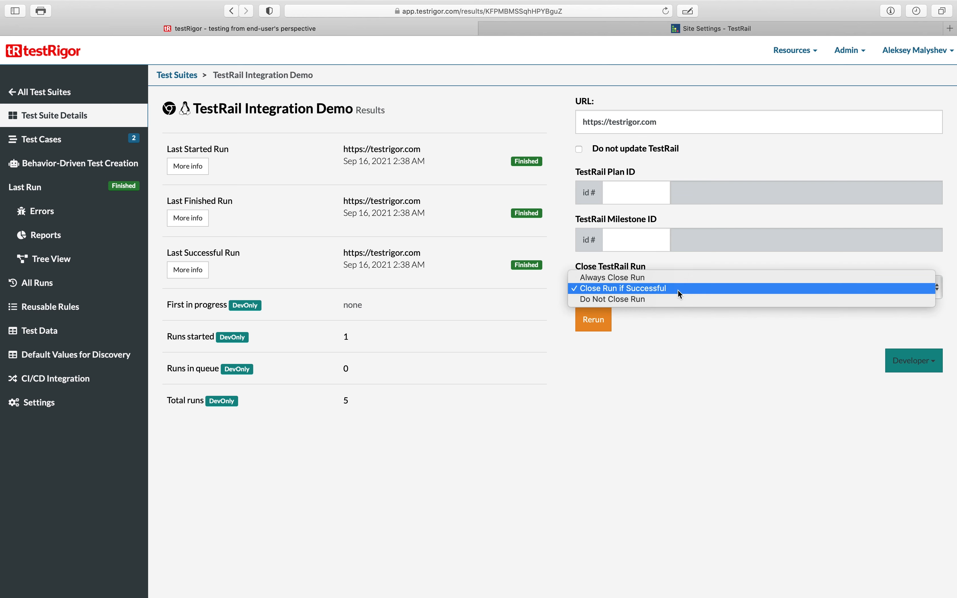
pyautogui.click(656, 302)
pyautogui.click(652, 287)
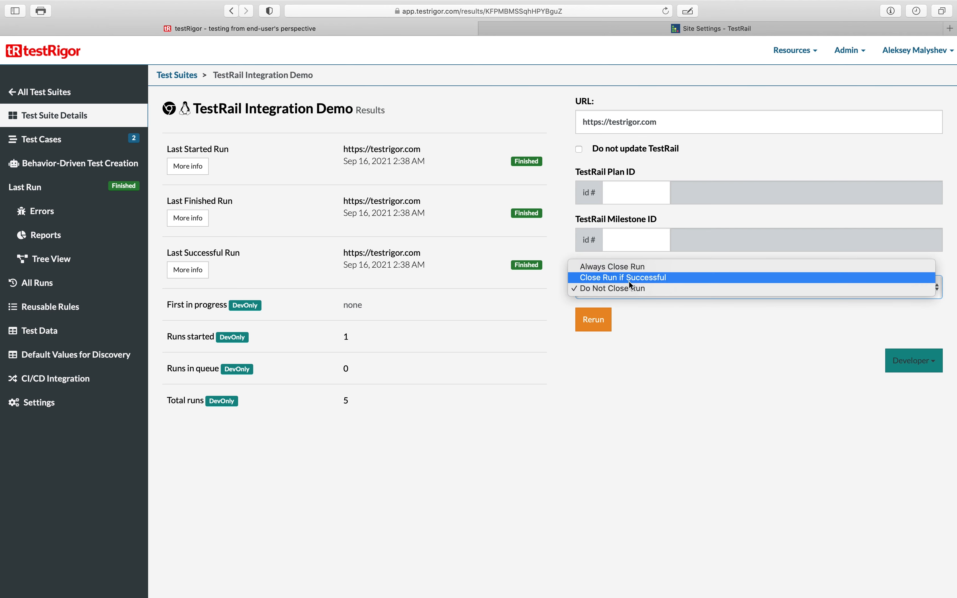
pyautogui.click(643, 267)
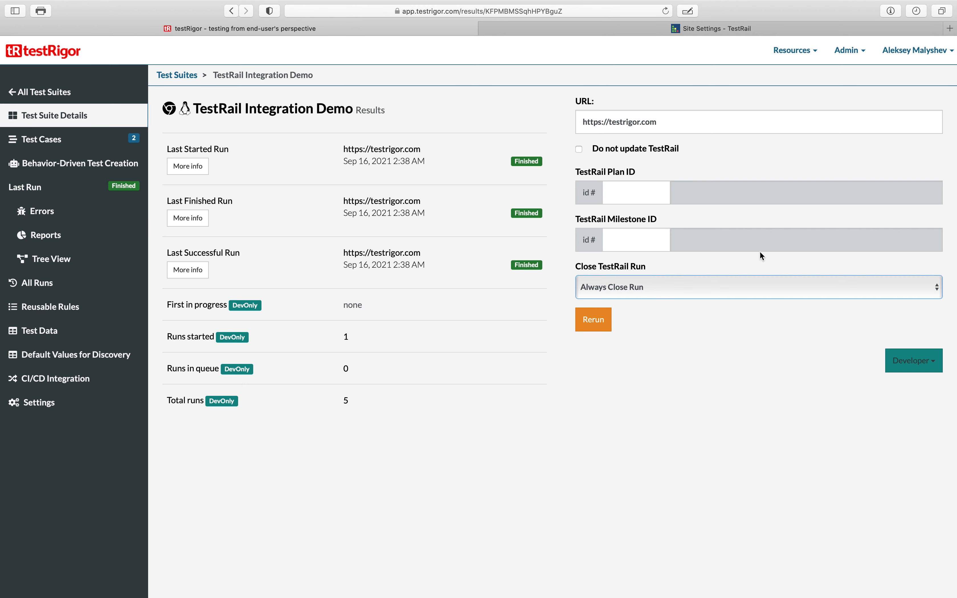
pyautogui.click(635, 291)
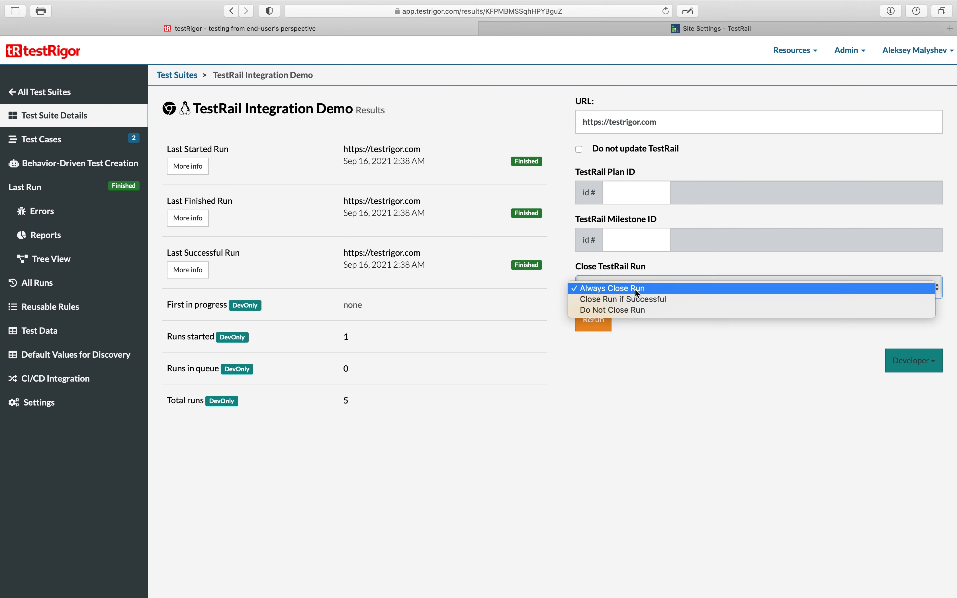
pyautogui.click(657, 300)
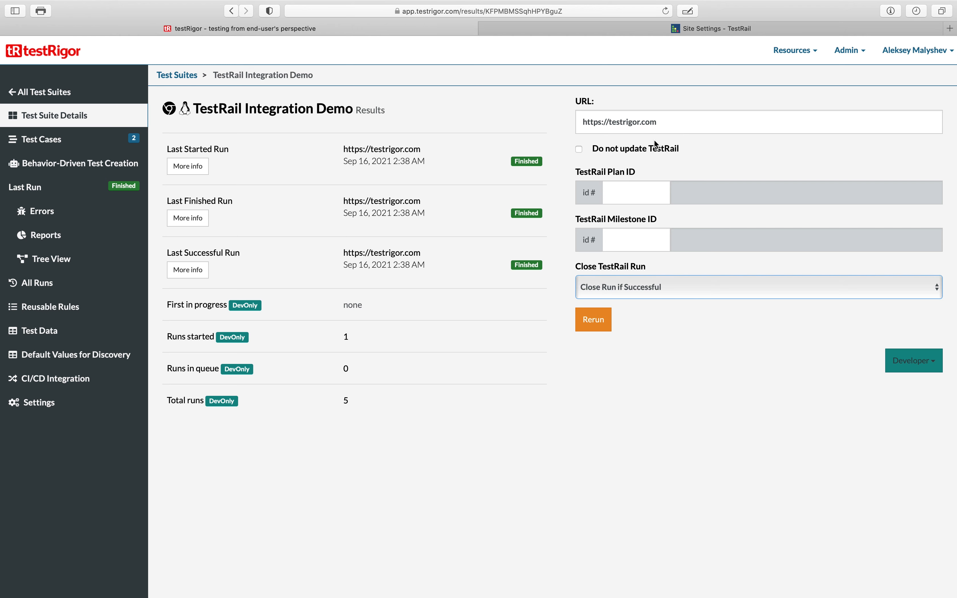
# - Rerun the test suite with the new TestRail settings and go to its test cases list
pyautogui.click(599, 321)
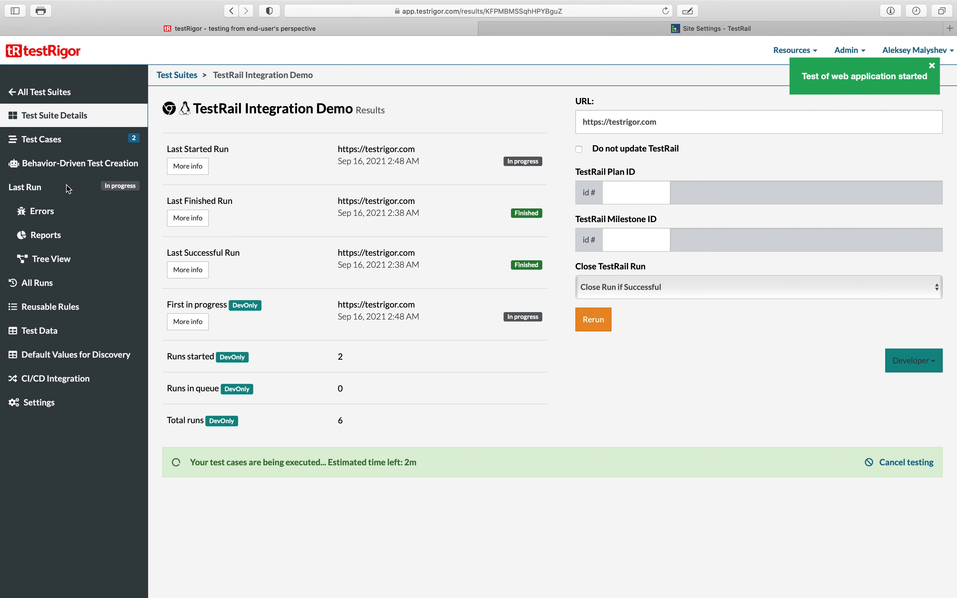
pyautogui.click(55, 139)
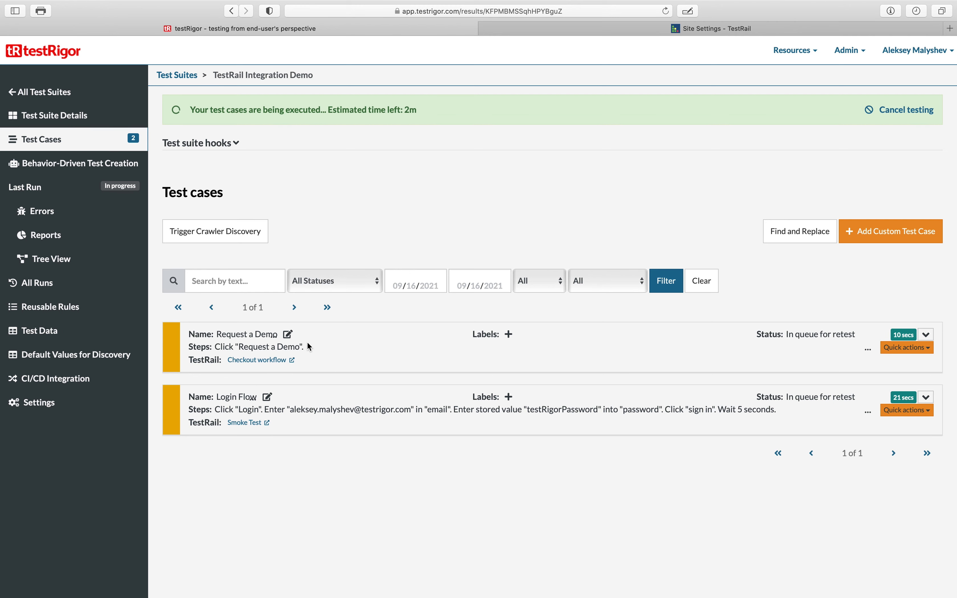
# - Open the Checkout workflow TestRail case linked to the Request a Demo test, then close its tab
pyautogui.click(265, 360)
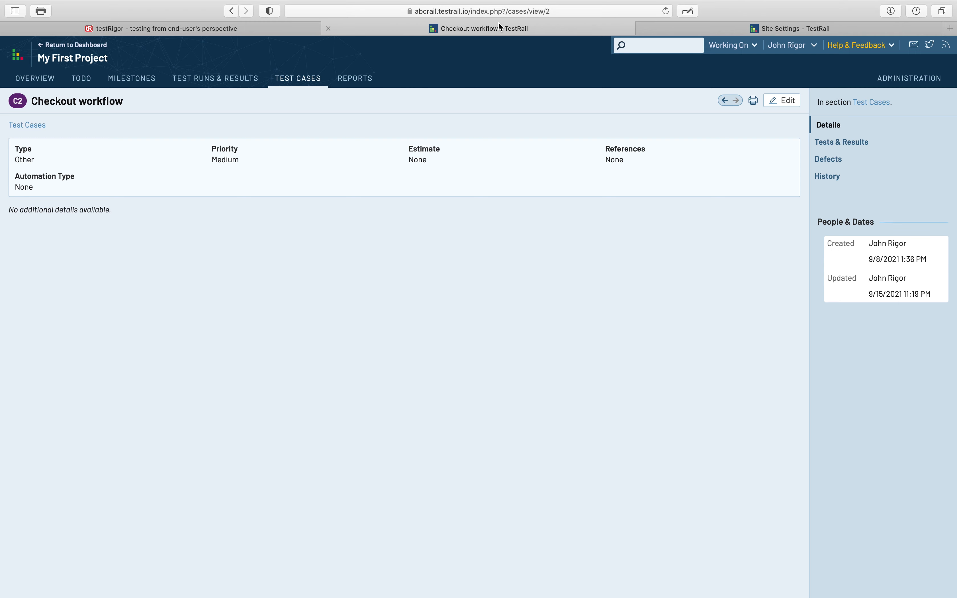
pyautogui.click(328, 29)
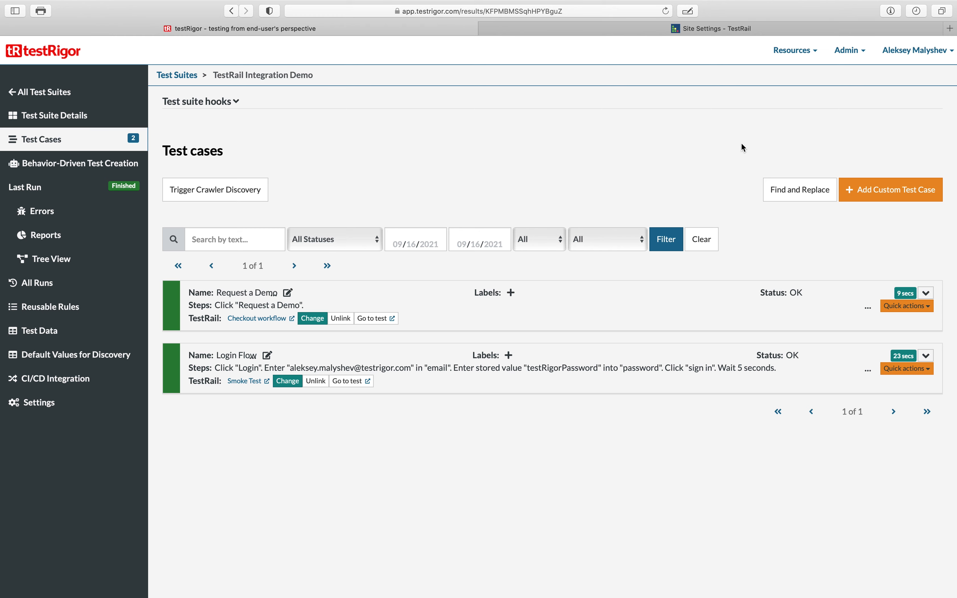
# - Open My First Project in TestRail and view the completed testRigor run's results from the activity list
pyautogui.click(701, 31)
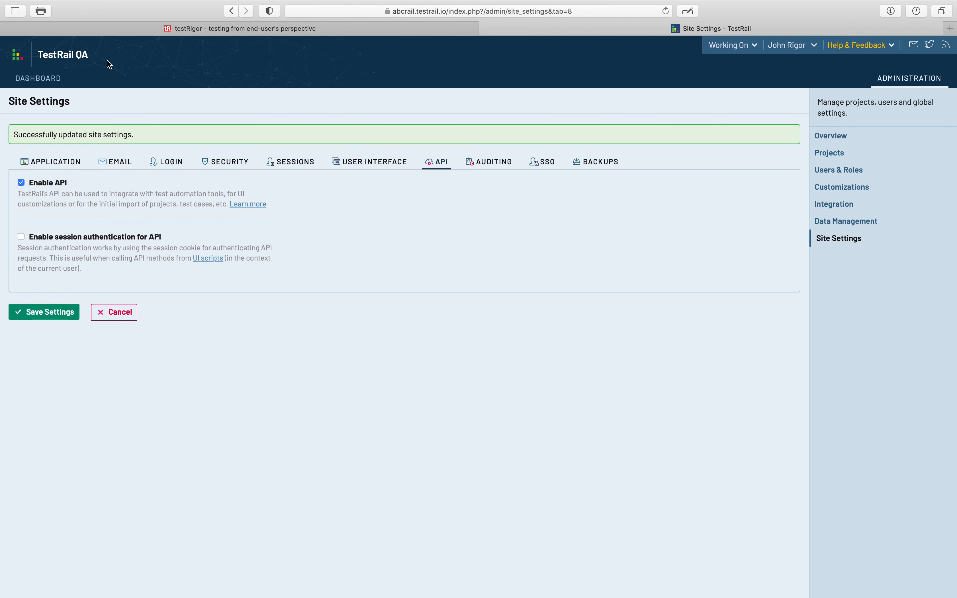
pyautogui.click(53, 86)
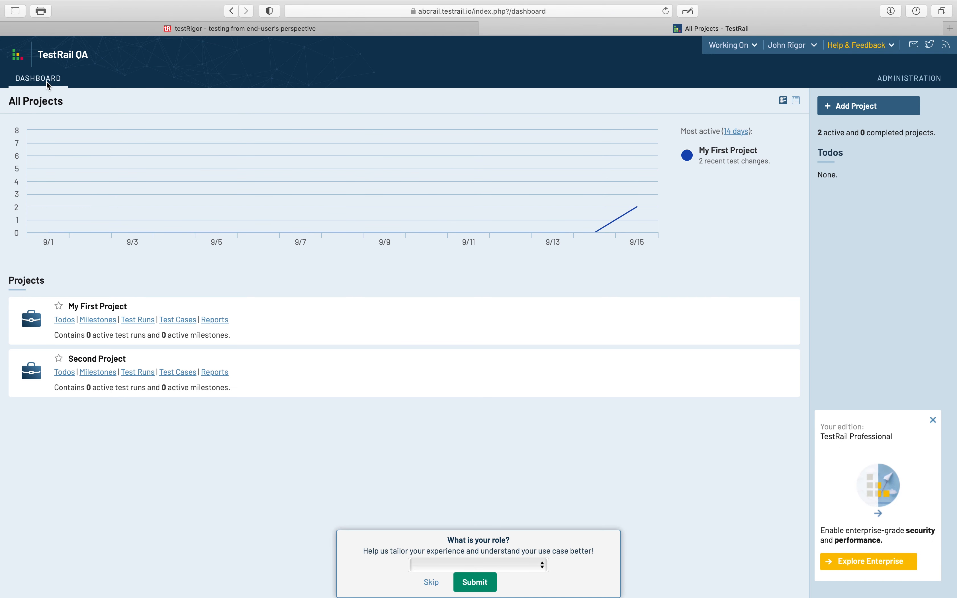
pyautogui.click(108, 310)
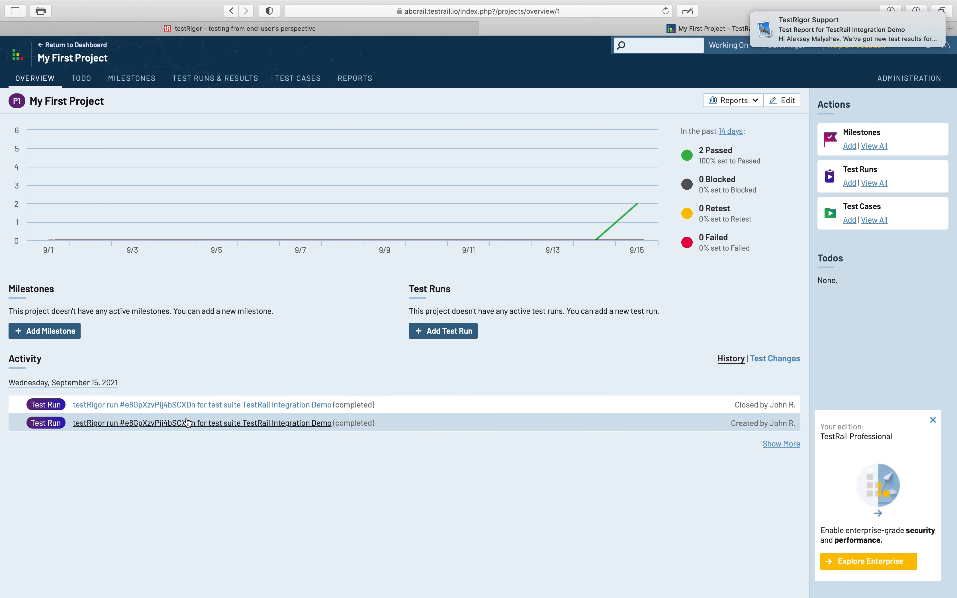
pyautogui.click(186, 405)
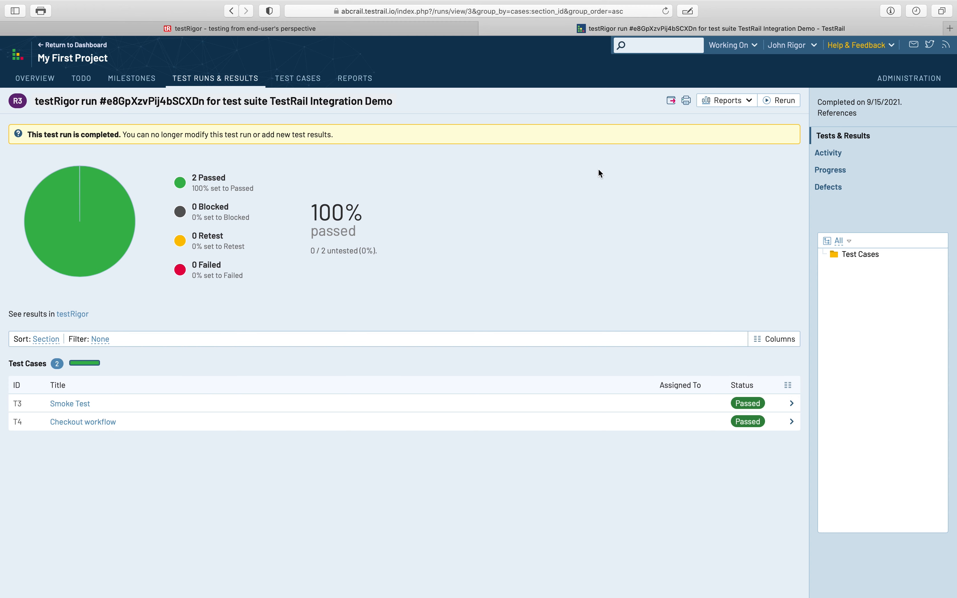
pyautogui.moveTo(48, 174)
# - Navigate back through the run pages and close the Login Flow custom steps dialog without changes
pyautogui.click(231, 10)
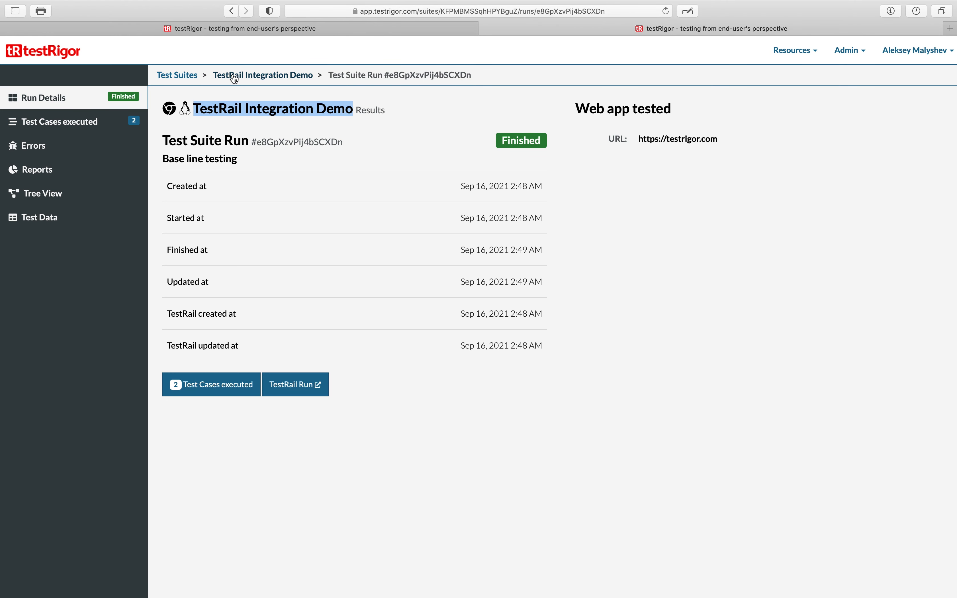
pyautogui.click(235, 13)
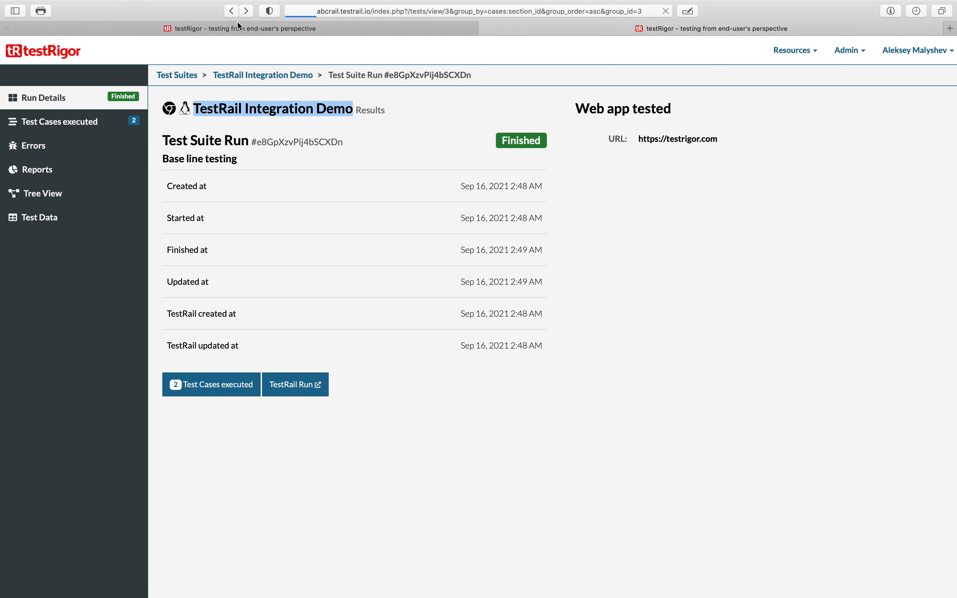
pyautogui.click(237, 25)
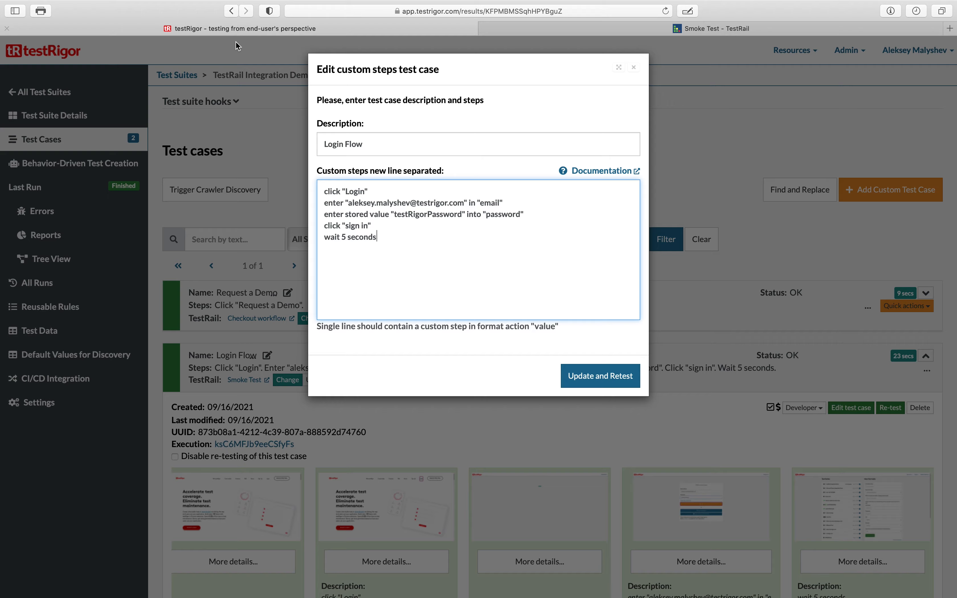
pyautogui.click(633, 68)
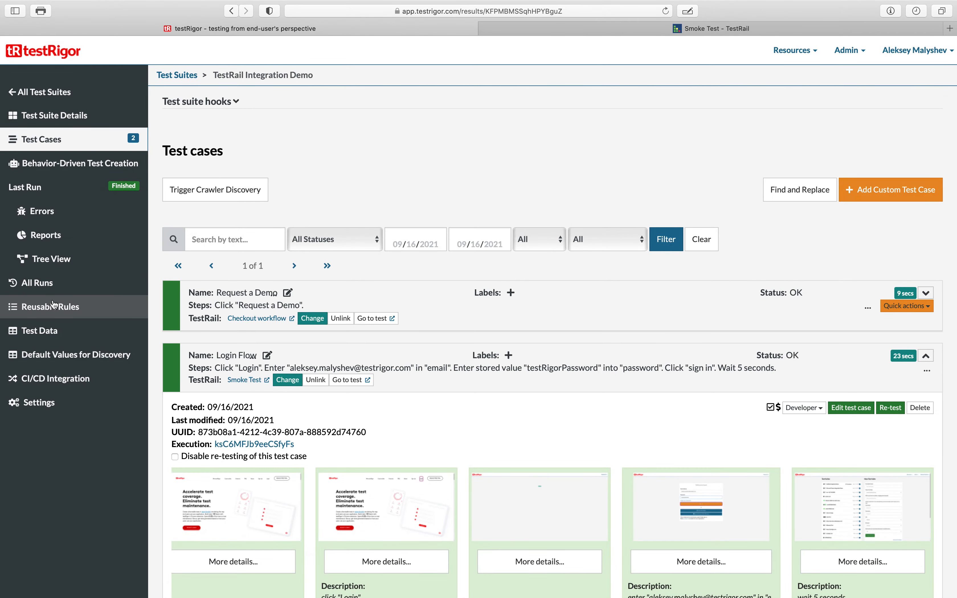
# - Open the latest run from All Runs and follow its TestRail Run link, then return to the run details
pyautogui.click(28, 280)
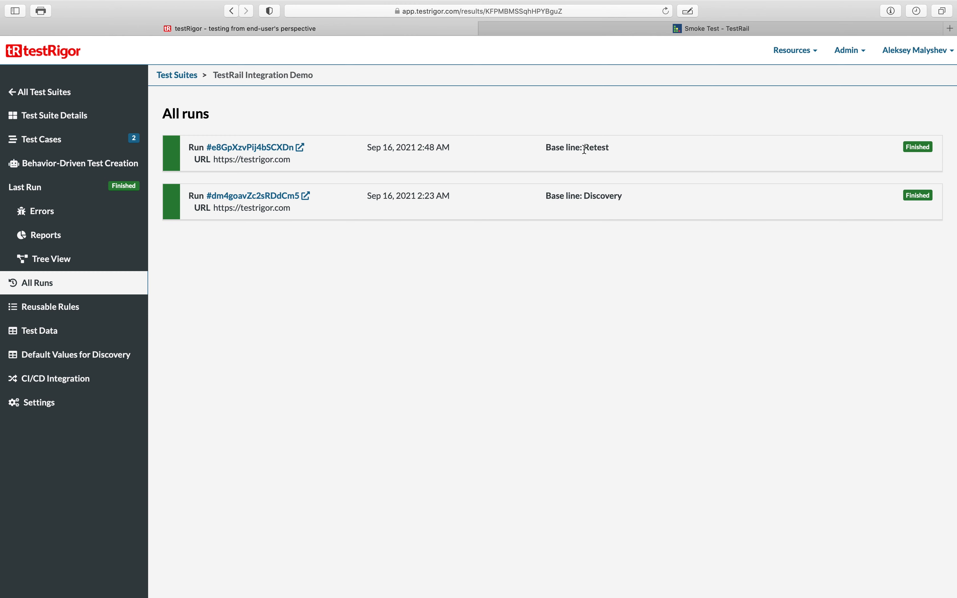
pyautogui.click(258, 150)
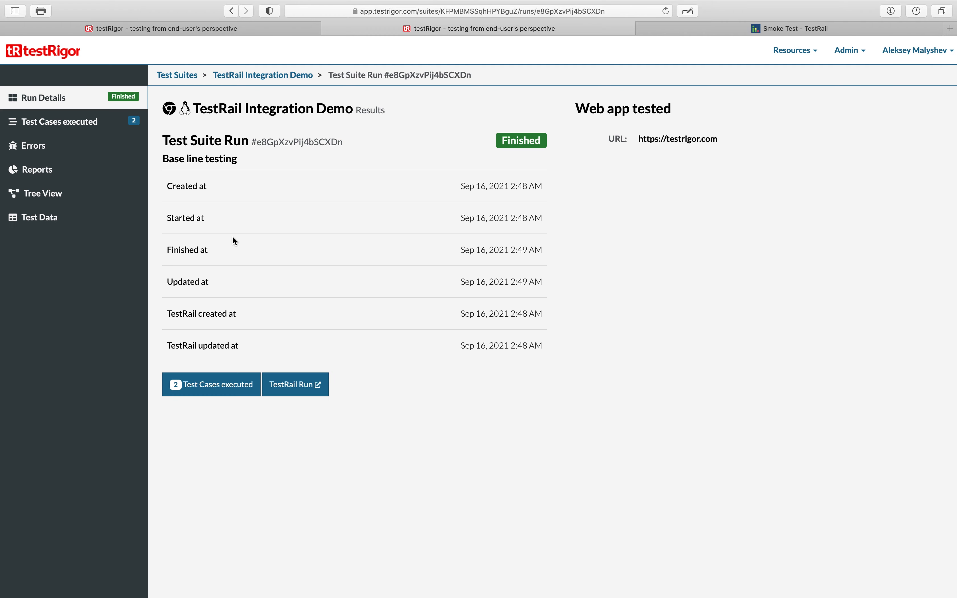
pyautogui.click(297, 385)
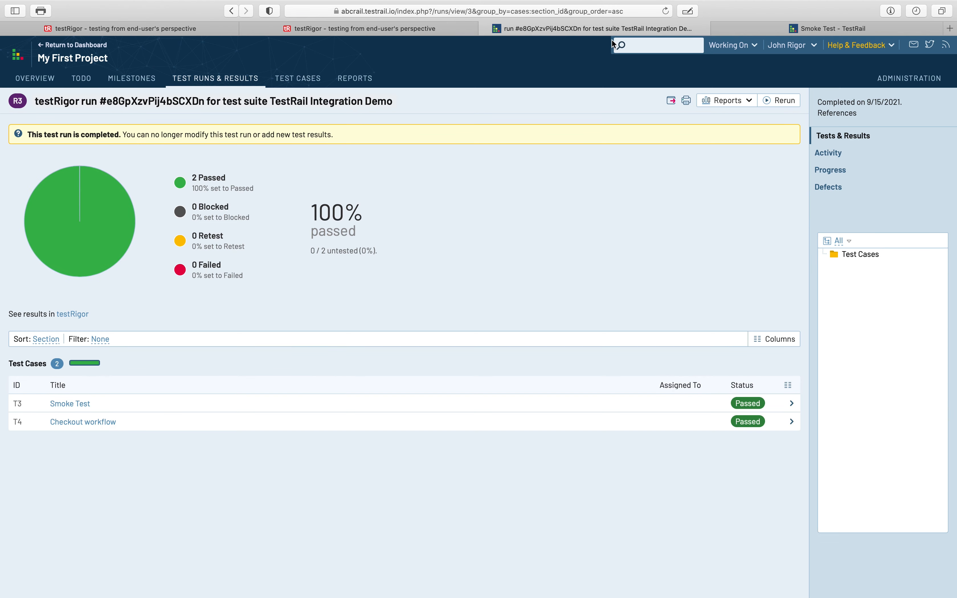
pyautogui.click(426, 29)
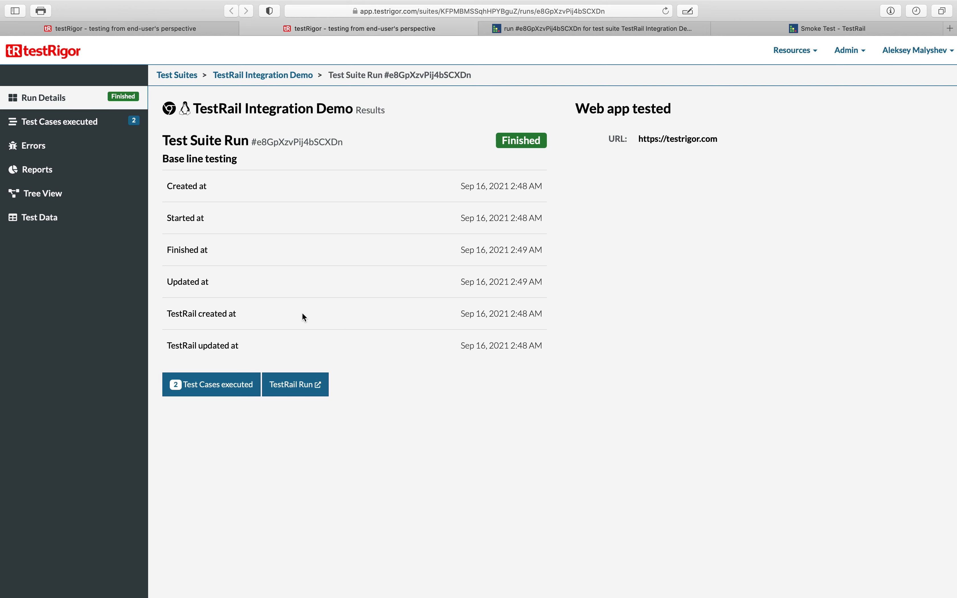
# - Examine the run's TestRail created and updated timestamps, then close the TestRail run tab
pyautogui.moveTo(545, 315)
pyautogui.mouseDown()
pyautogui.moveTo(469, 314)
pyautogui.moveTo(538, 315)
pyautogui.mouseUp()
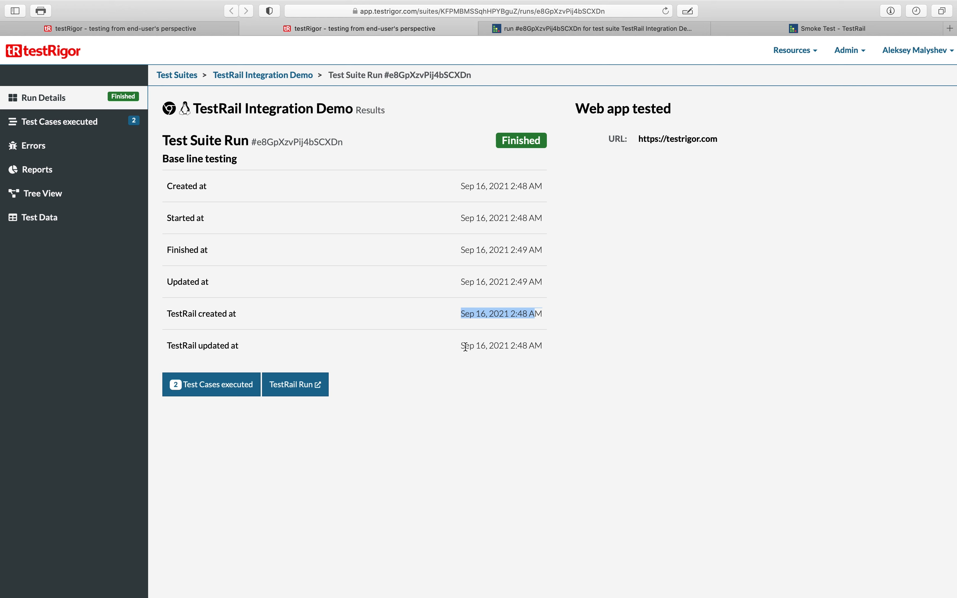
pyautogui.moveTo(549, 345)
pyautogui.mouseDown()
pyautogui.moveTo(520, 348)
pyautogui.moveTo(542, 348)
pyautogui.mouseUp()
pyautogui.click(536, 349)
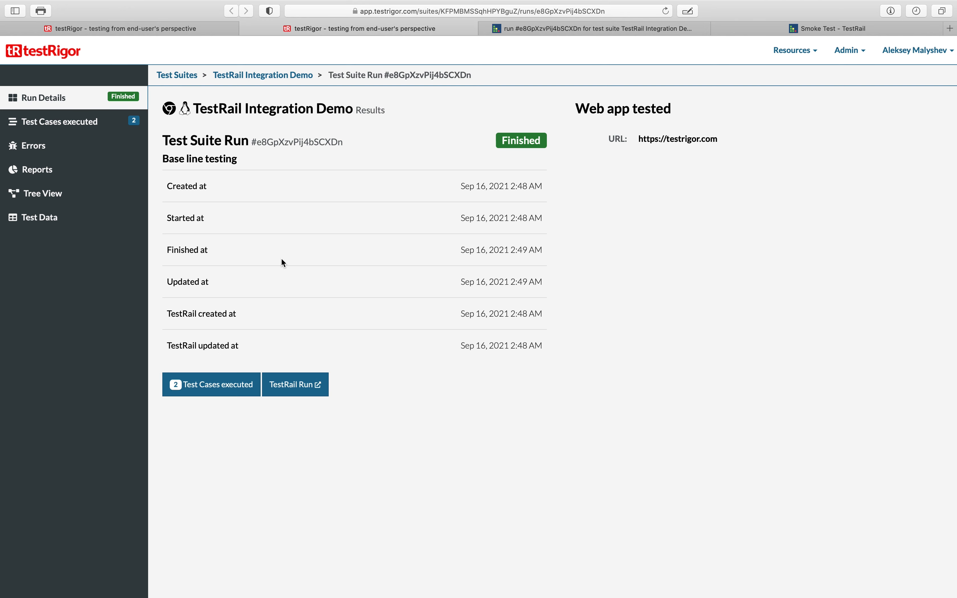
pyautogui.click(568, 23)
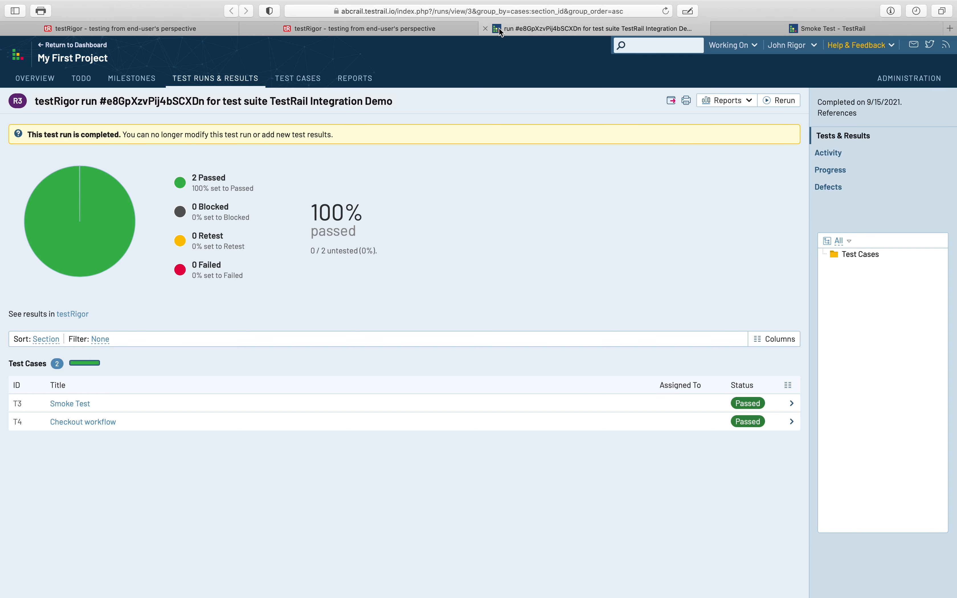
pyautogui.click(485, 28)
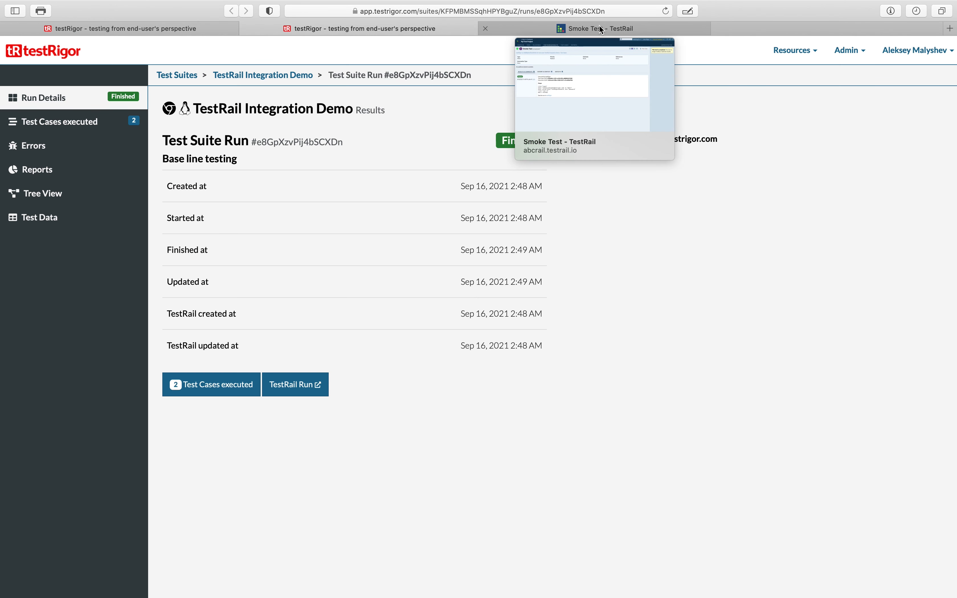
# - Inspect the Smoke Test result in TestRail, then return to the project overview and the testRigor test cases
pyautogui.click(598, 24)
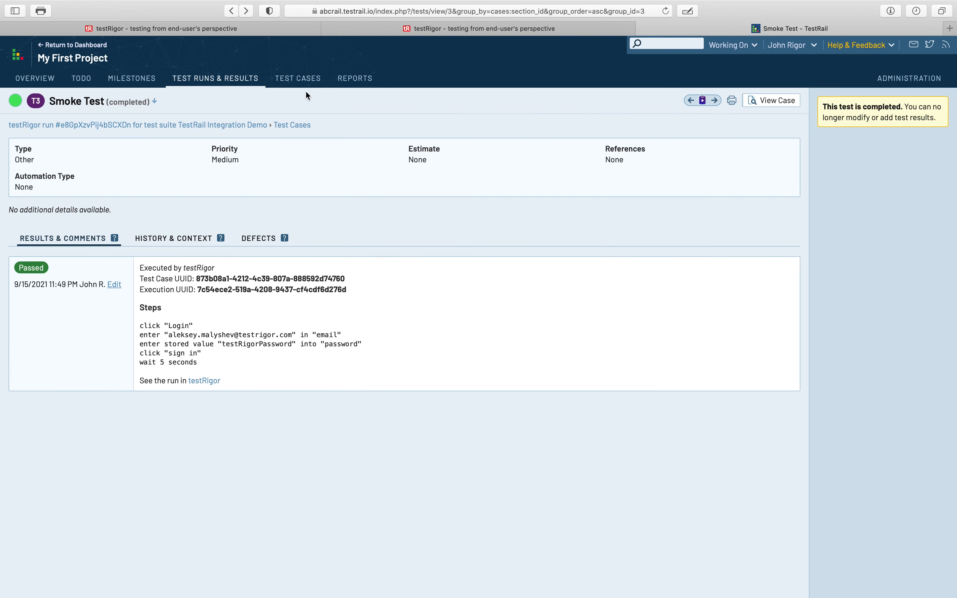
pyautogui.click(25, 81)
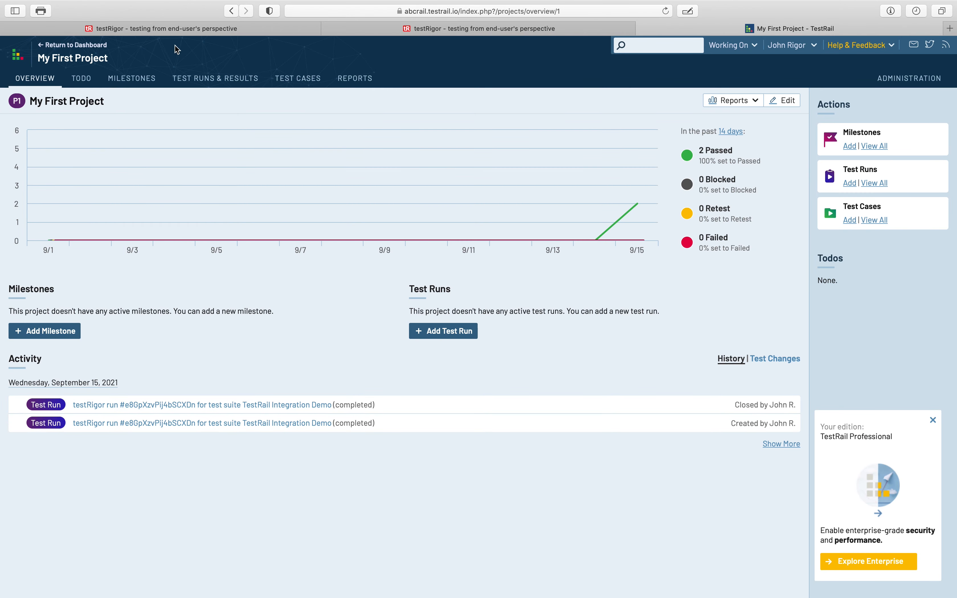
pyautogui.click(194, 30)
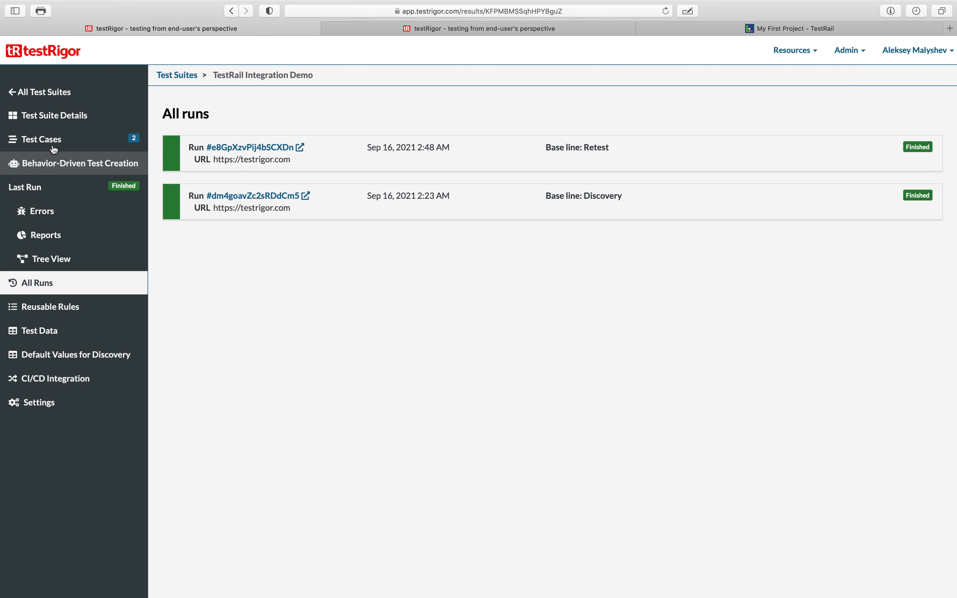
pyautogui.click(136, 141)
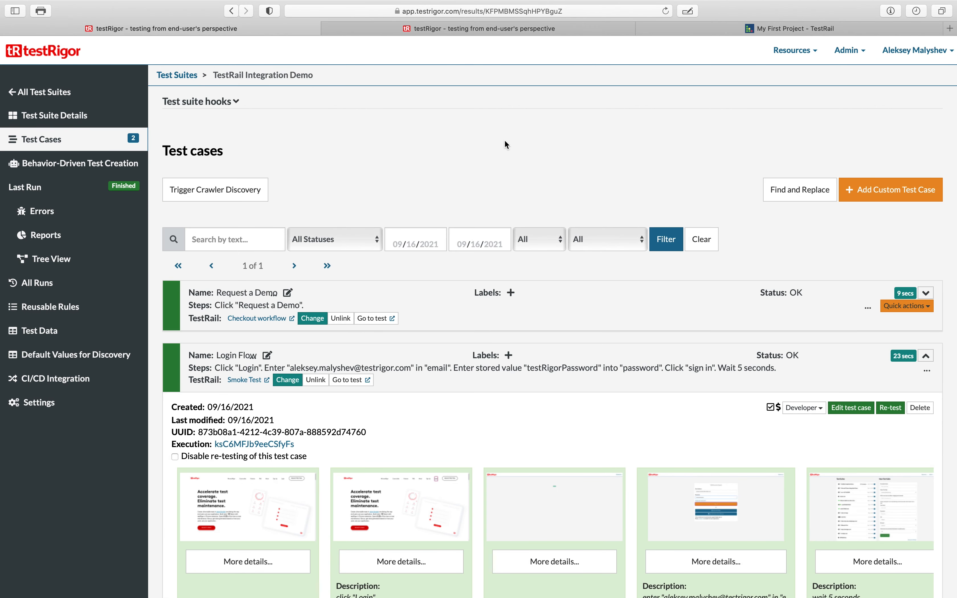